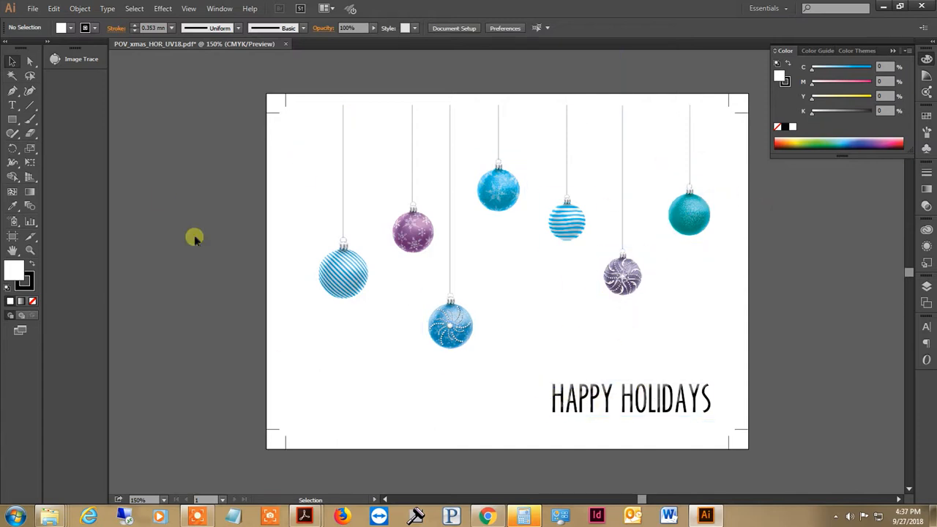
Duplicate Layer 1 and hide the original layer.
{"action": "left_click", "coordinate": [927, 287]}
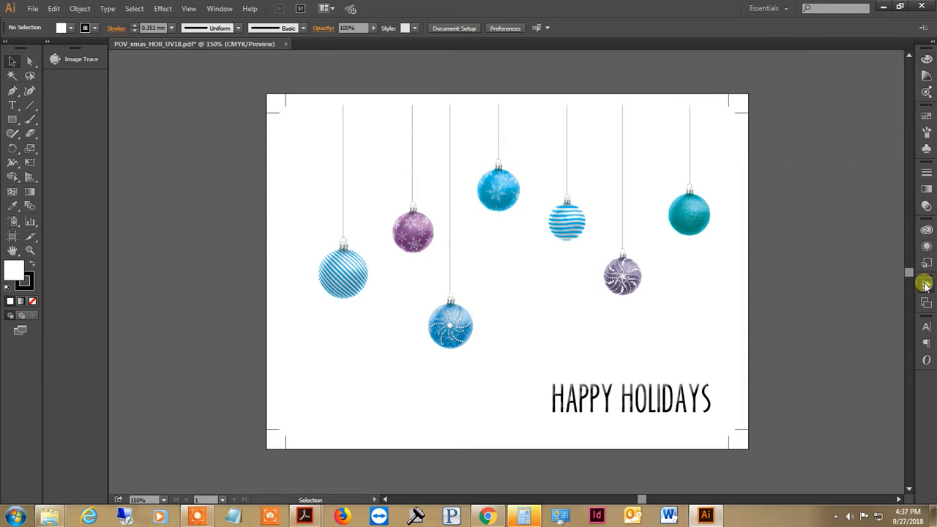
{"action": "left_click", "coordinate": [906, 278]}
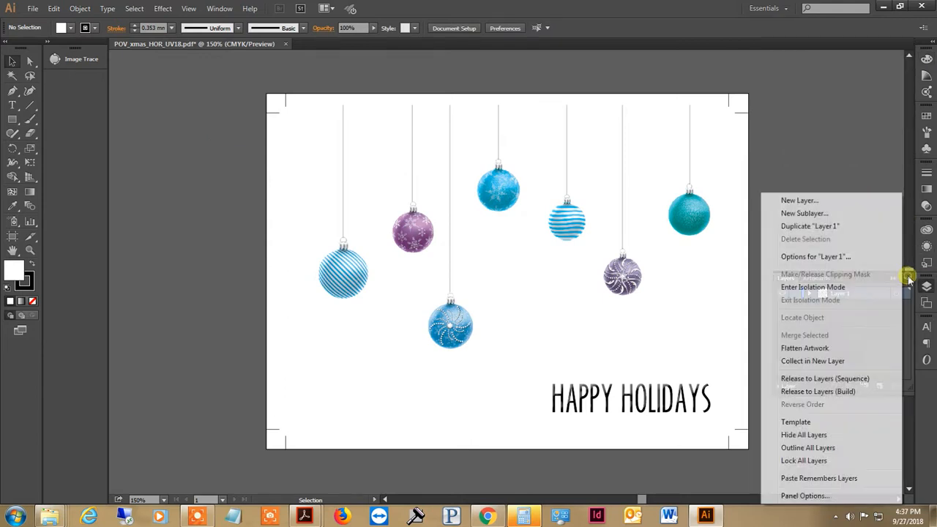
{"action": "left_click", "coordinate": [828, 227]}
{"action": "left_click", "coordinate": [782, 305]}
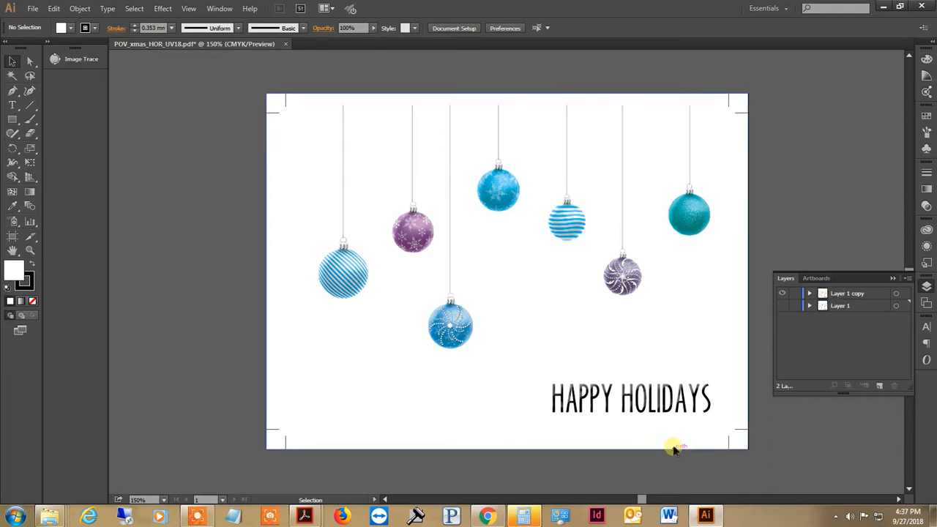
Delete the HAPPY HOLIDAYS text from its nested clip group in the duplicated layer.
{"action": "double_click", "coordinate": [682, 412]}
{"action": "left_click", "coordinate": [683, 412]}
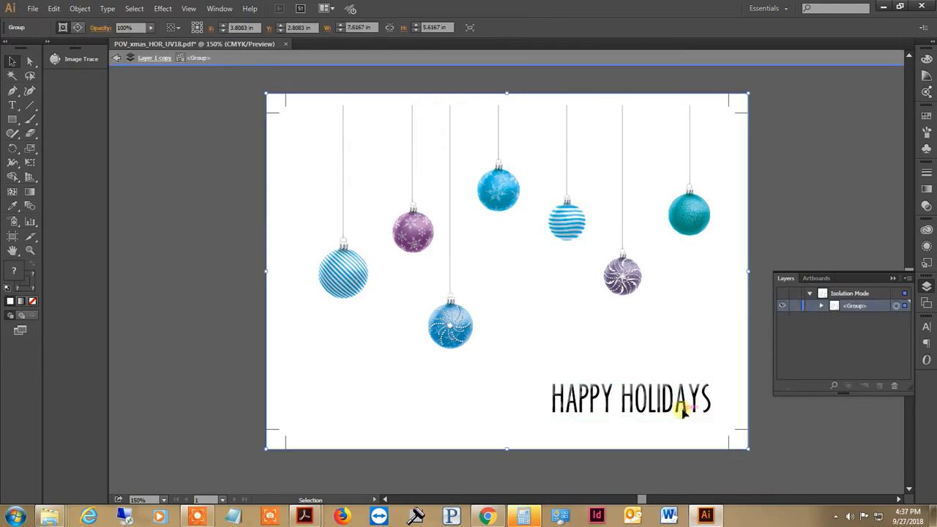
{"action": "double_click", "coordinate": [687, 408]}
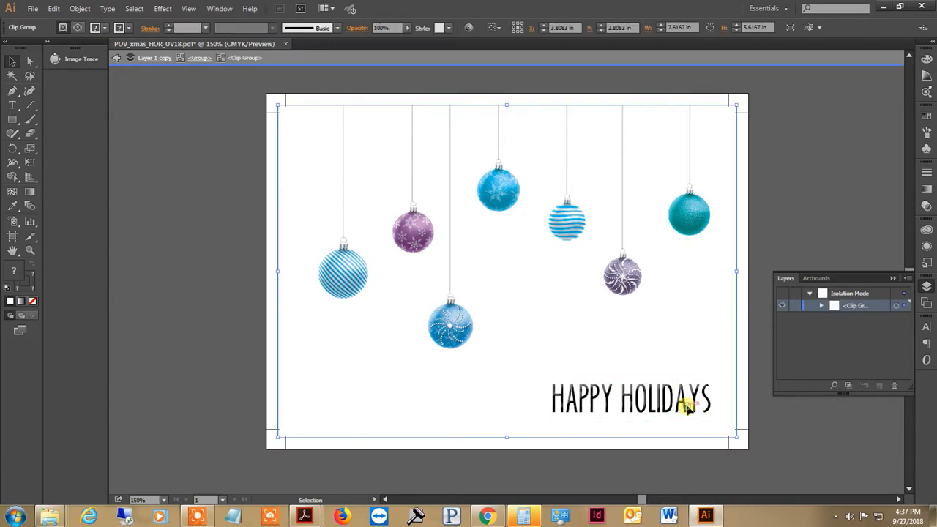
{"action": "double_click", "coordinate": [674, 408]}
{"action": "left_click", "coordinate": [674, 407]}
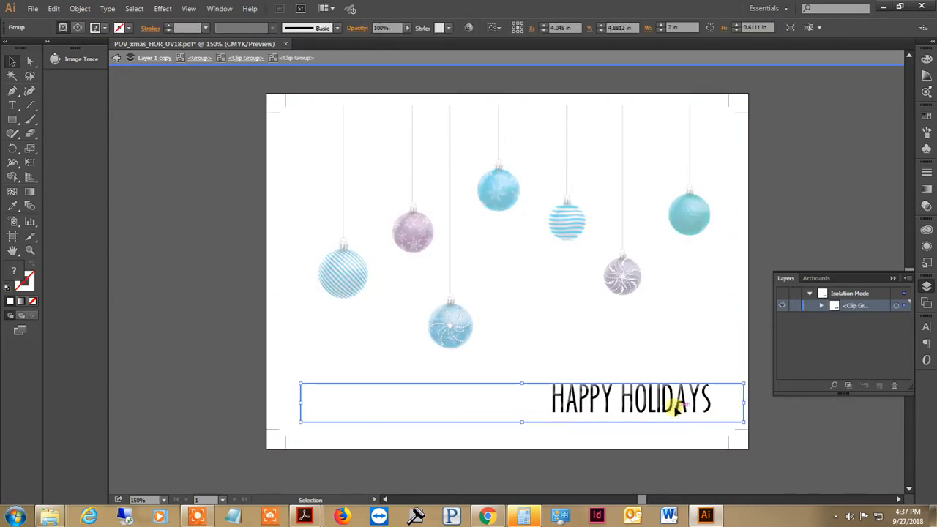
{"action": "key", "text": "Delete"}
{"action": "double_click", "coordinate": [674, 300]}
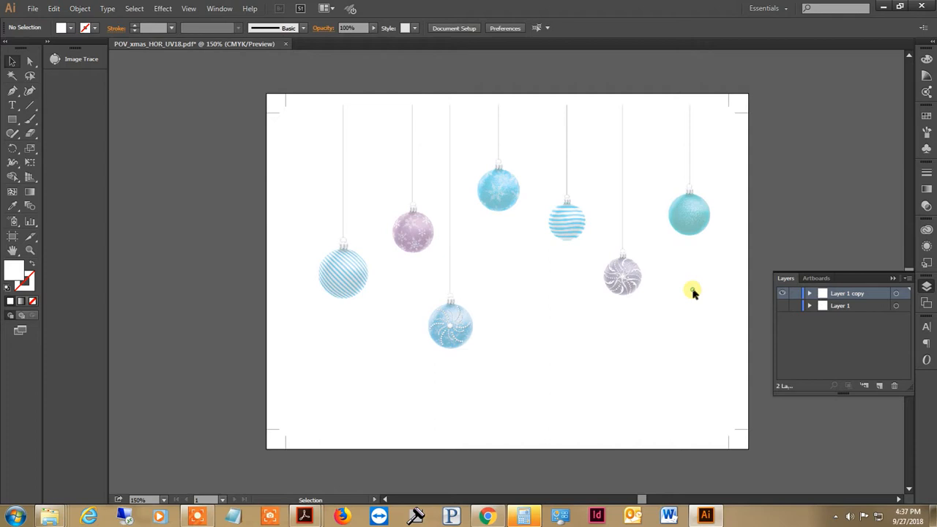
Delete the purple swirl ornament and its hanging string from the duplicated layer.
{"action": "double_click", "coordinate": [611, 293]}
{"action": "double_click", "coordinate": [610, 292]}
{"action": "left_click", "coordinate": [611, 288]}
{"action": "key", "text": "Delete"}
{"action": "left_click", "coordinate": [623, 234]}
{"action": "key", "text": "Delete"}
Delete the blue snowflake ornament and the purple snowflake ornament together with their hanging strings.
{"action": "left_click", "coordinate": [490, 192]}
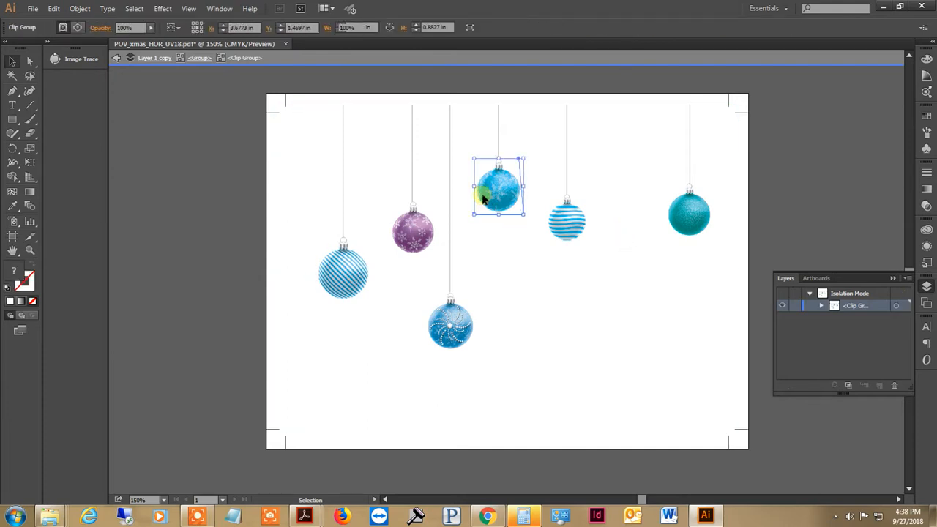
{"action": "key", "text": "Delete"}
{"action": "left_click", "coordinate": [497, 158]}
{"action": "key", "text": "Delete"}
{"action": "left_click", "coordinate": [410, 236]}
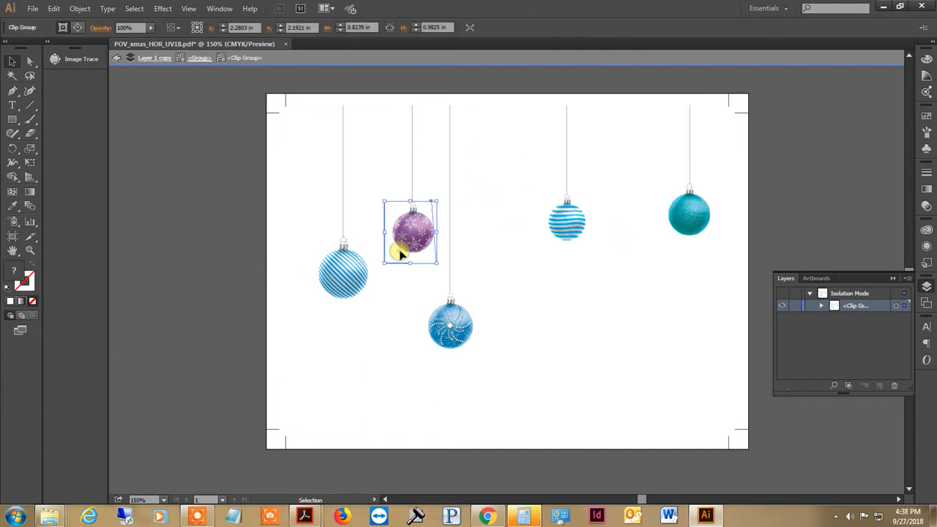
{"action": "key", "text": "Delete"}
{"action": "key", "text": "Delete"}
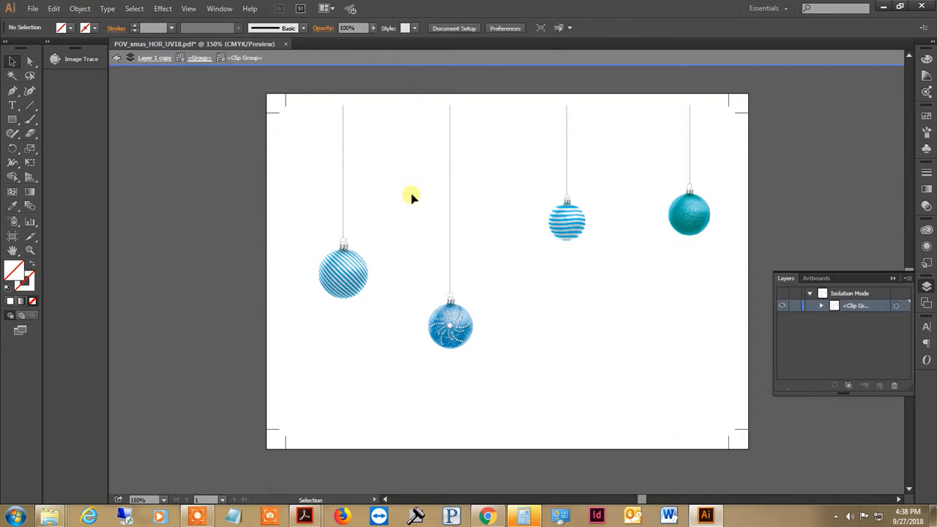
Delete the hanging string above the diagonally striped blue ornament, keeping the ornament itself.
{"action": "left_click", "coordinate": [343, 214]}
{"action": "left_click", "coordinate": [343, 214]}
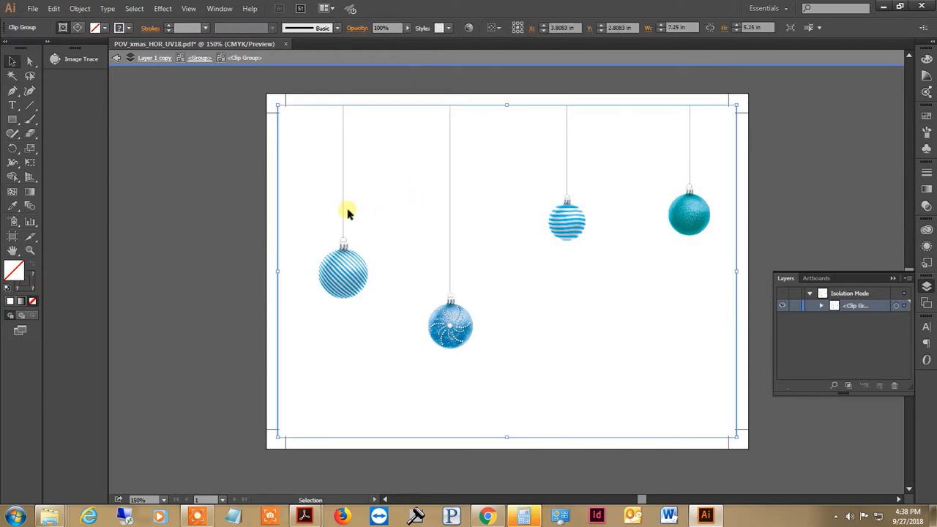
{"action": "double_click", "coordinate": [343, 213]}
{"action": "left_click", "coordinate": [341, 211]}
{"action": "key", "text": "Delete"}
{"action": "double_click", "coordinate": [451, 226]}
{"action": "left_click", "coordinate": [451, 226]}
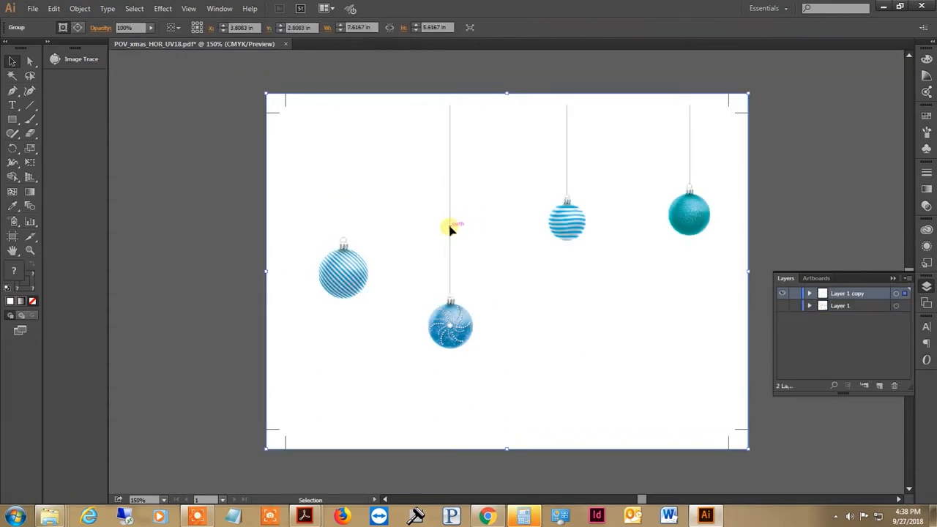
{"action": "double_click", "coordinate": [450, 229]}
{"action": "left_click", "coordinate": [449, 227]}
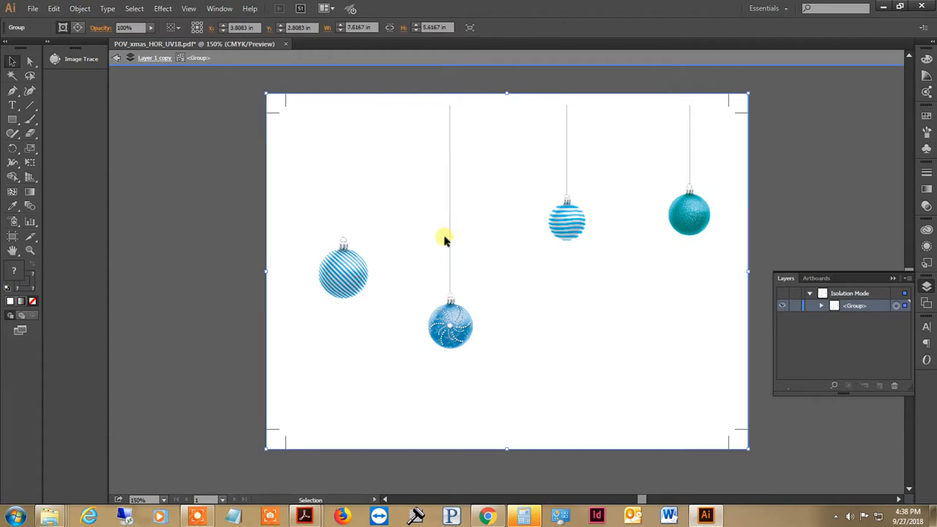
{"action": "double_click", "coordinate": [445, 240]}
{"action": "left_click", "coordinate": [448, 241]}
{"action": "double_click", "coordinate": [449, 243]}
{"action": "double_click", "coordinate": [450, 244]}
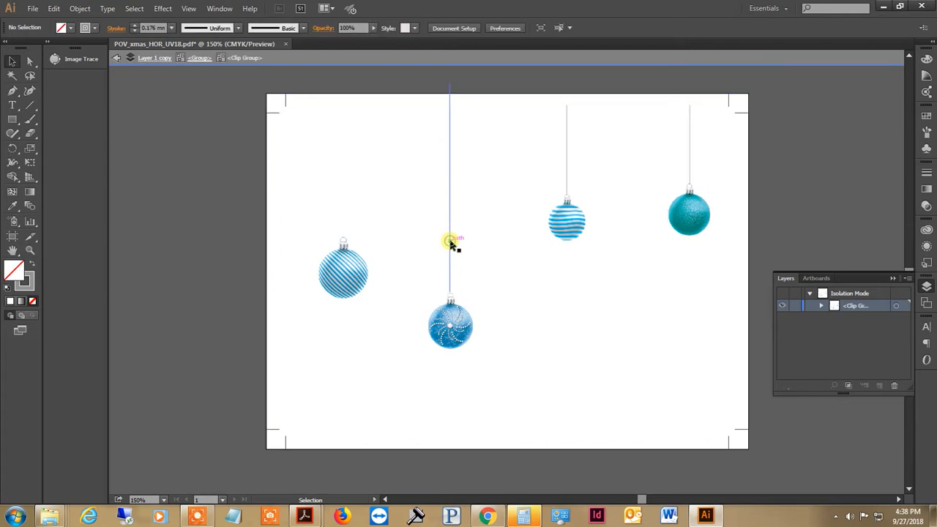
{"action": "left_click", "coordinate": [451, 244]}
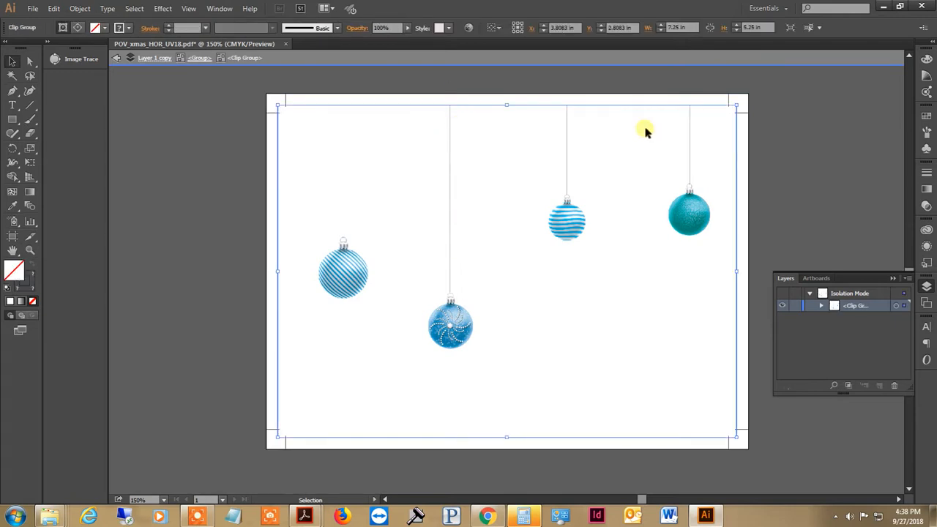
Delete the hanging strings above the wavy-striped ornament and the teal ornament.
{"action": "double_click", "coordinate": [554, 129]}
{"action": "left_click", "coordinate": [569, 126]}
{"action": "double_click", "coordinate": [569, 125]}
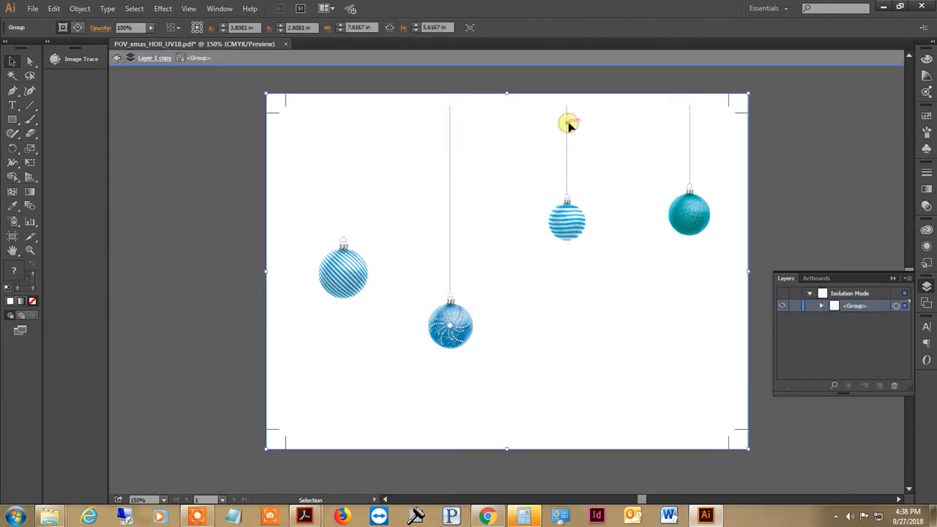
{"action": "double_click", "coordinate": [569, 125]}
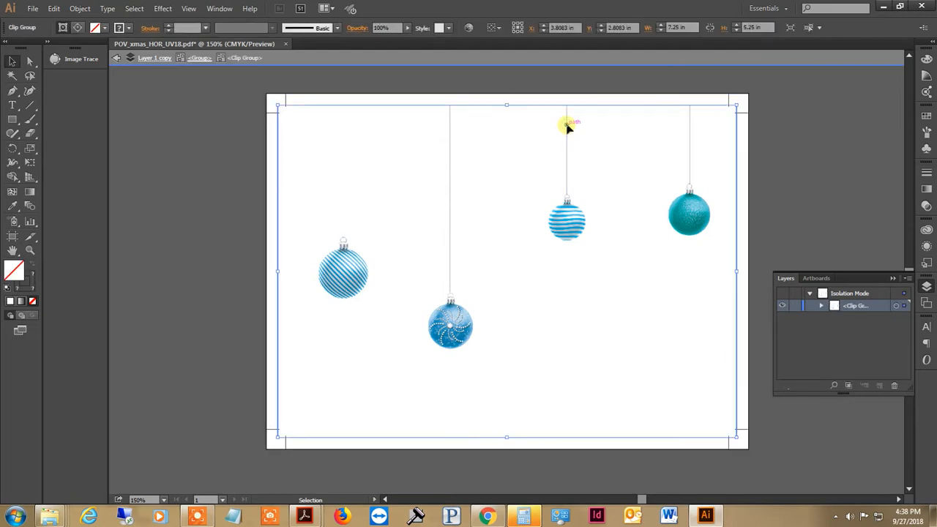
{"action": "left_click", "coordinate": [566, 125]}
{"action": "double_click", "coordinate": [691, 142]}
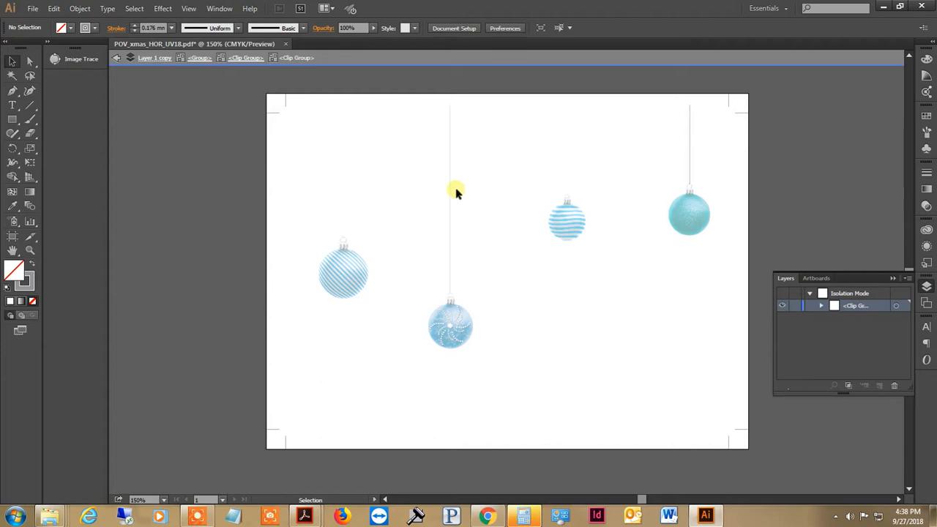
{"action": "left_click", "coordinate": [691, 157]}
{"action": "key", "text": "Delete"}
{"action": "double_click", "coordinate": [451, 188]}
{"action": "left_click", "coordinate": [452, 189]}
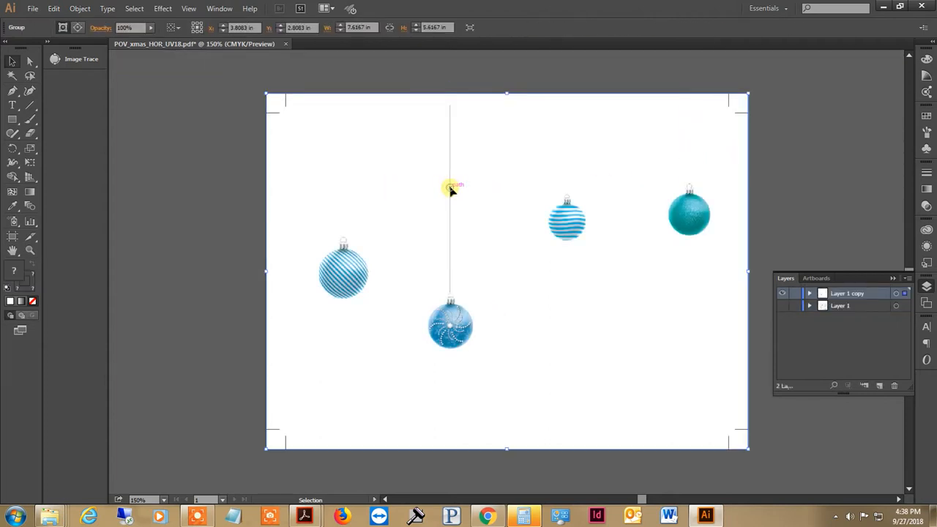
{"action": "key", "text": "Delete"}
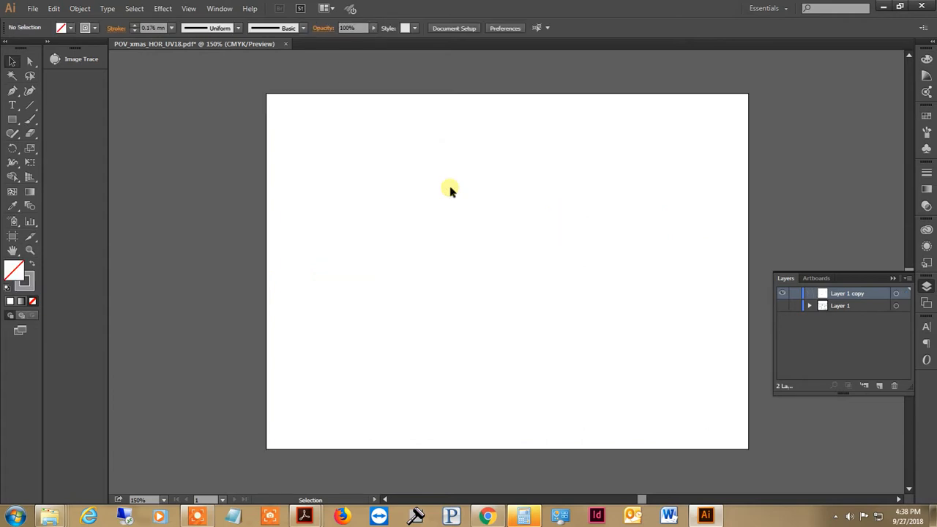
{"action": "key", "text": "ctrl+z"}
Isolate and delete only the hanging string above the blue swirl ornament, then exit isolation mode.
{"action": "double_click", "coordinate": [450, 189]}
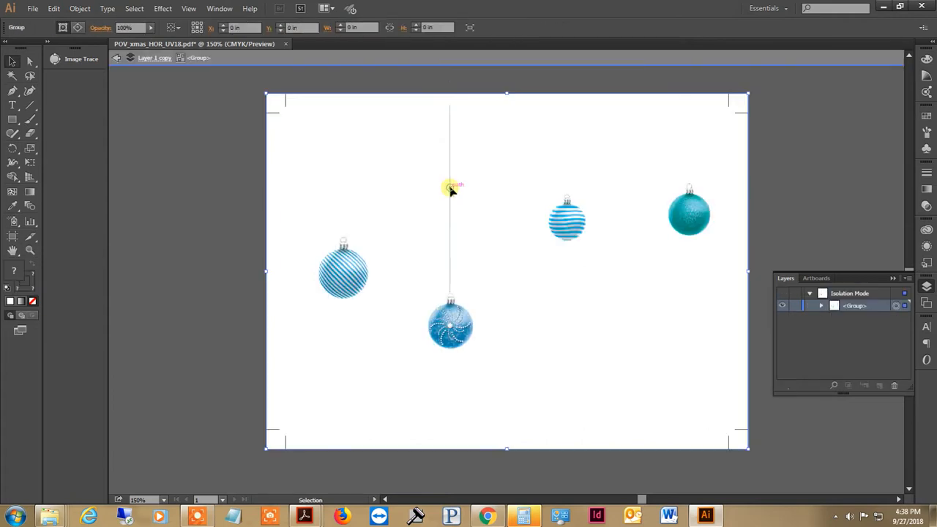
{"action": "key", "text": "Delete"}
{"action": "key", "text": "ctrl+z"}
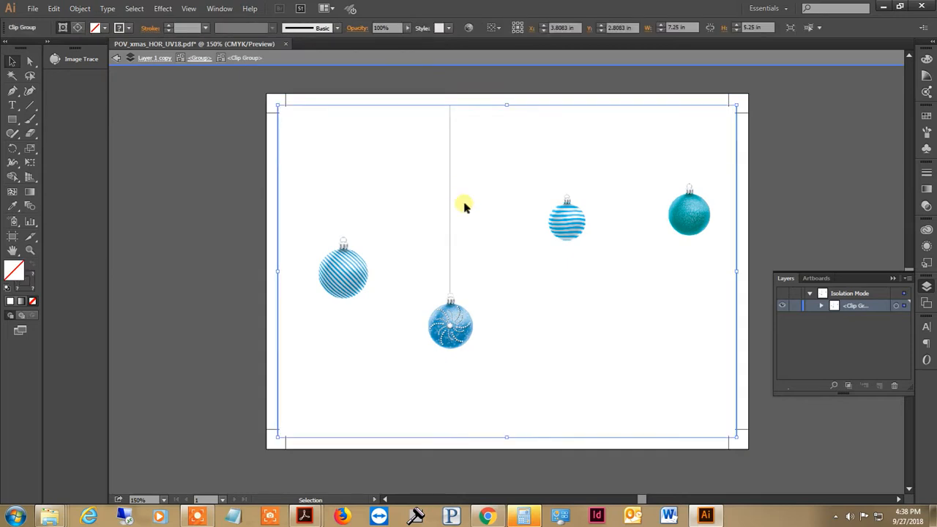
{"action": "double_click", "coordinate": [451, 204]}
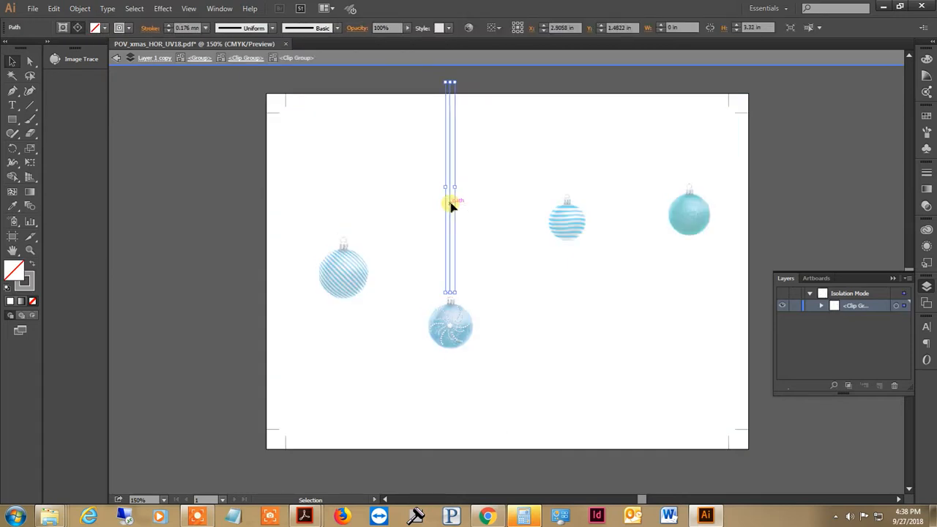
{"action": "key", "text": "Delete"}
{"action": "double_click", "coordinate": [216, 167]}
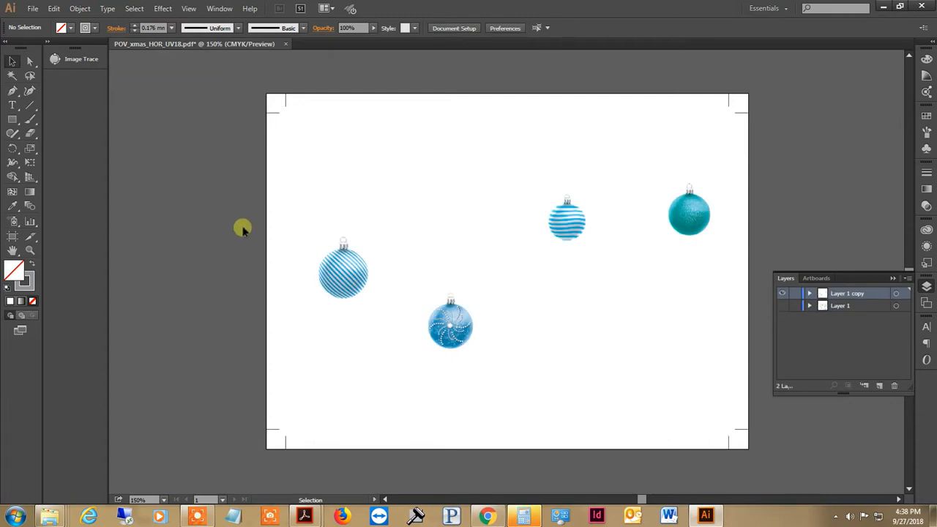
Isolate the diagonally striped ornament's embedded image within its nested clip groups and apply Image Trace with the default preset.
{"action": "left_click", "coordinate": [369, 290]}
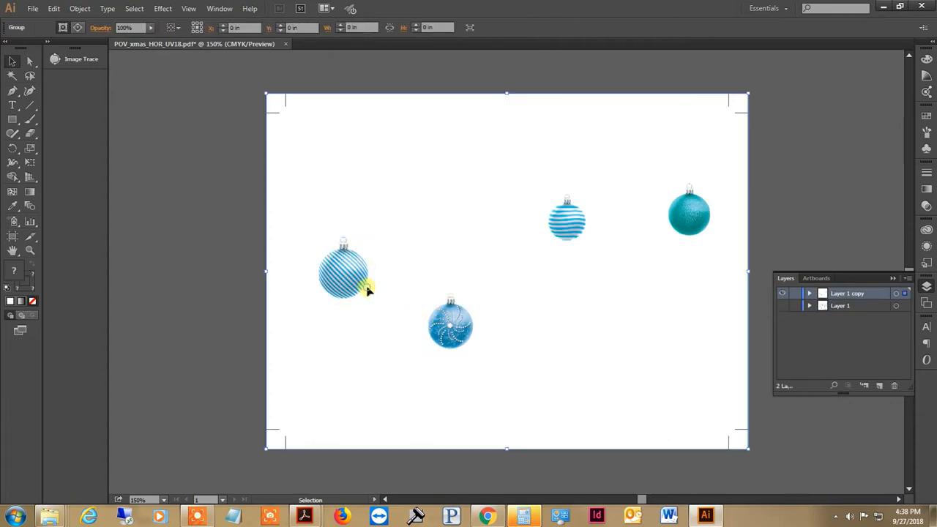
{"action": "double_click", "coordinate": [357, 290]}
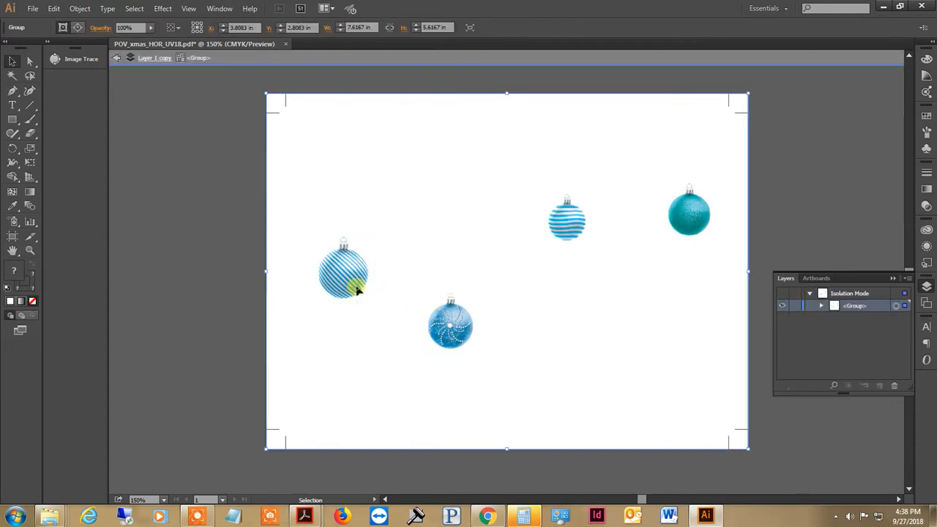
{"action": "double_click", "coordinate": [230, 290]}
{"action": "left_click", "coordinate": [328, 284]}
{"action": "double_click", "coordinate": [326, 284]}
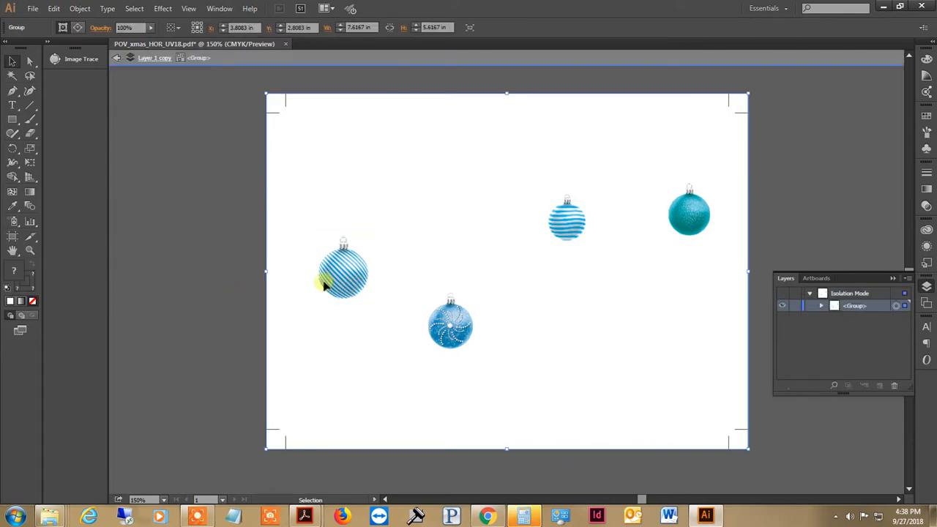
{"action": "double_click", "coordinate": [324, 286]}
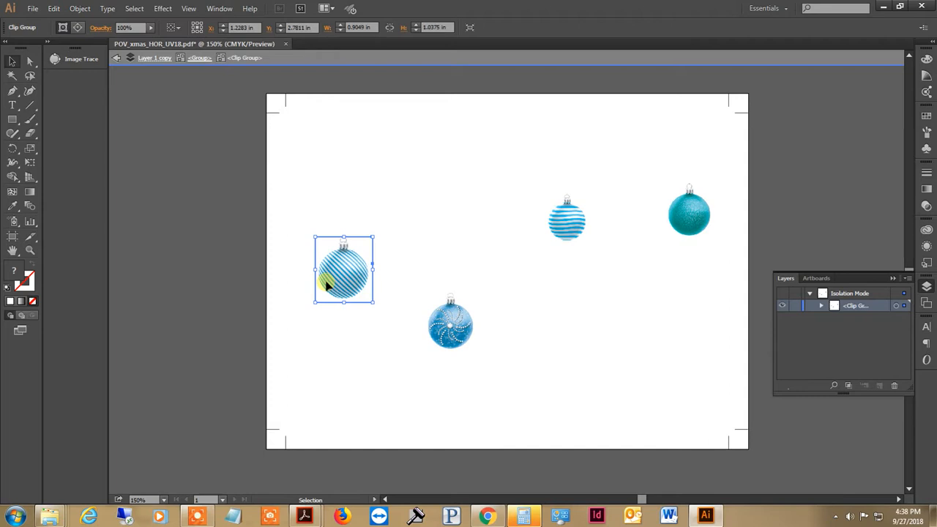
{"action": "double_click", "coordinate": [332, 288]}
{"action": "double_click", "coordinate": [332, 288]}
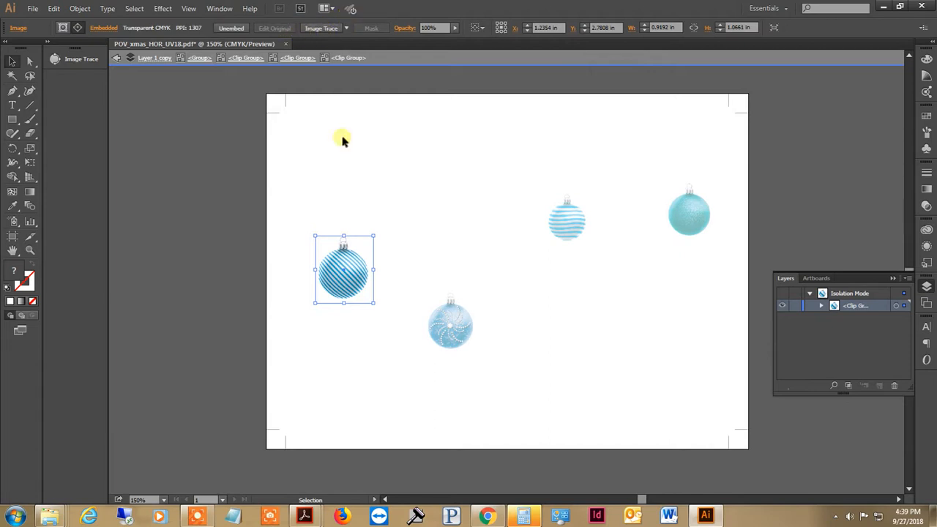
{"action": "left_click", "coordinate": [316, 29]}
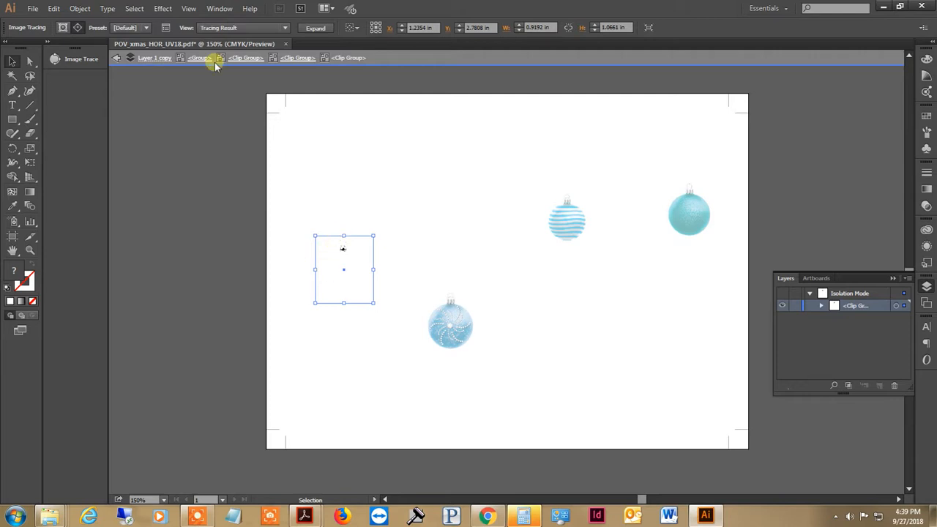
Set the Image Trace threshold of the diagonally striped ornament to 204 and deselect the tracing.
{"action": "left_click", "coordinate": [216, 9]}
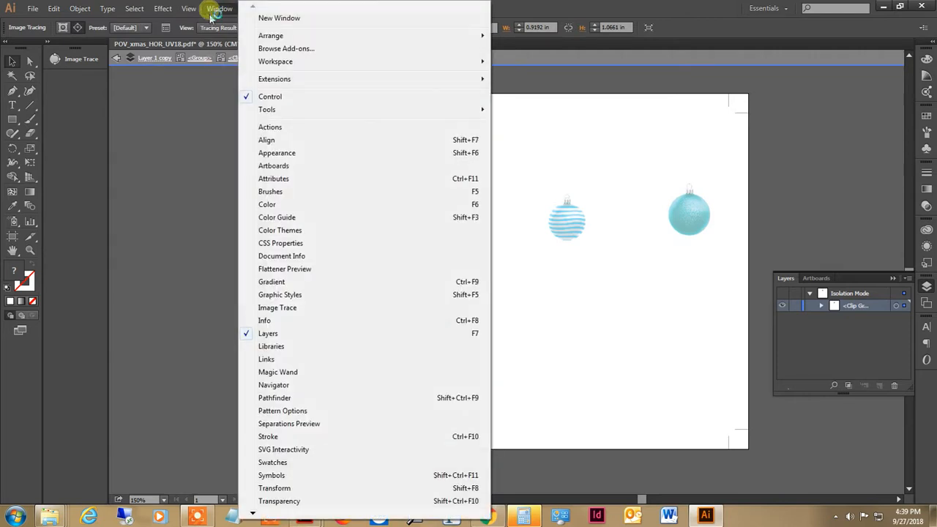
{"action": "left_click", "coordinate": [300, 307]}
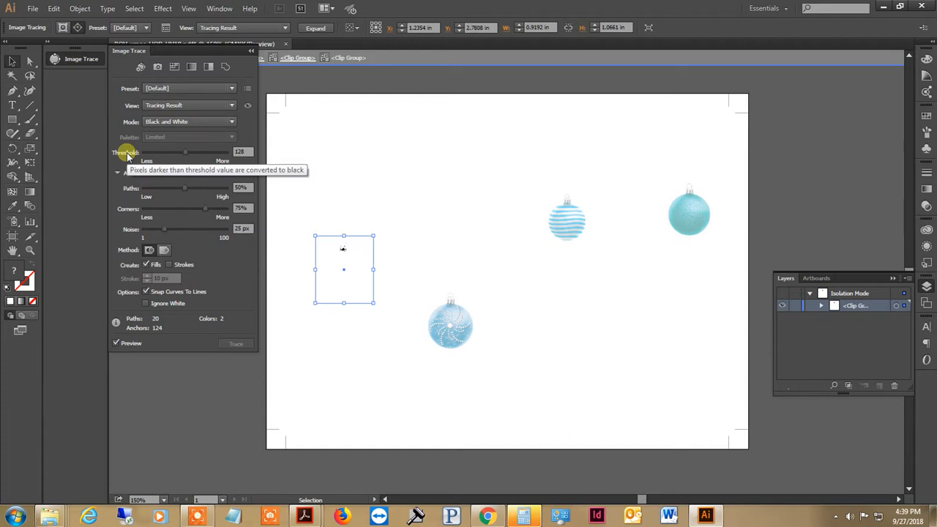
{"action": "left_click", "coordinate": [206, 152]}
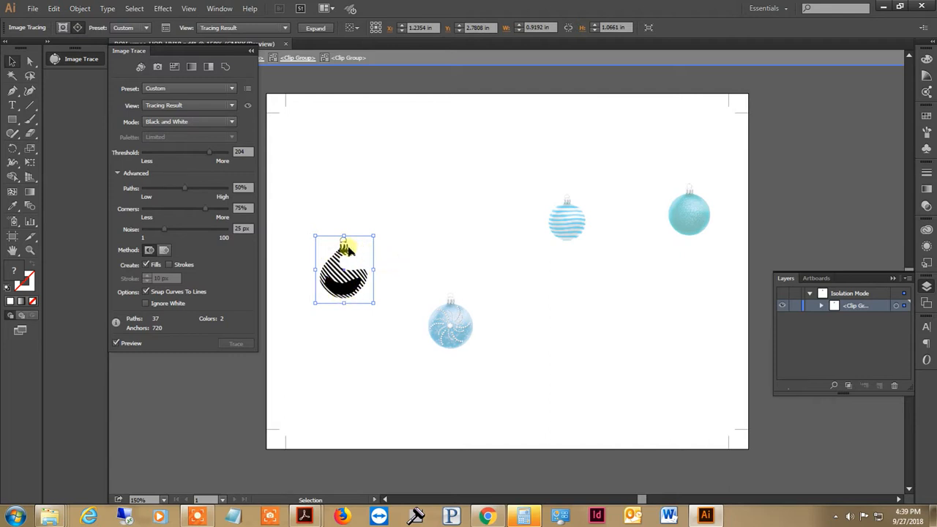
{"action": "left_click", "coordinate": [248, 52]}
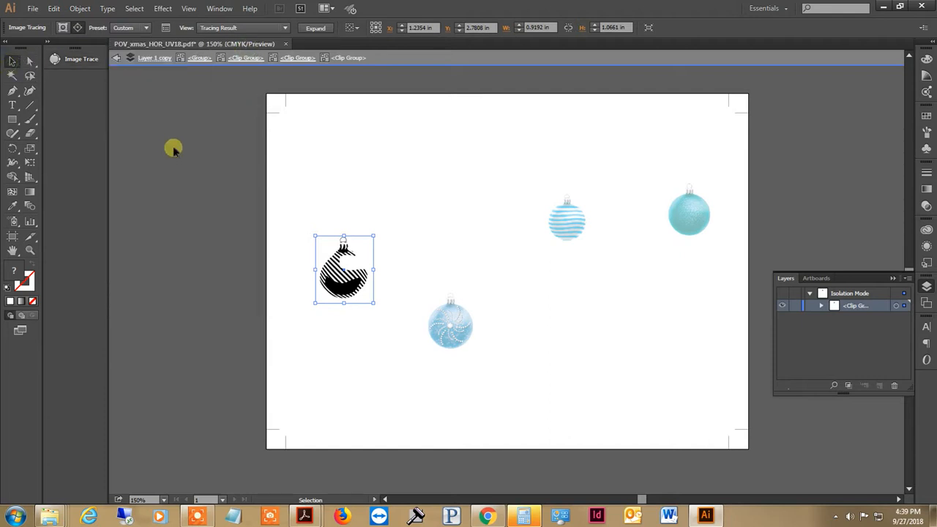
{"action": "left_click", "coordinate": [214, 159]}
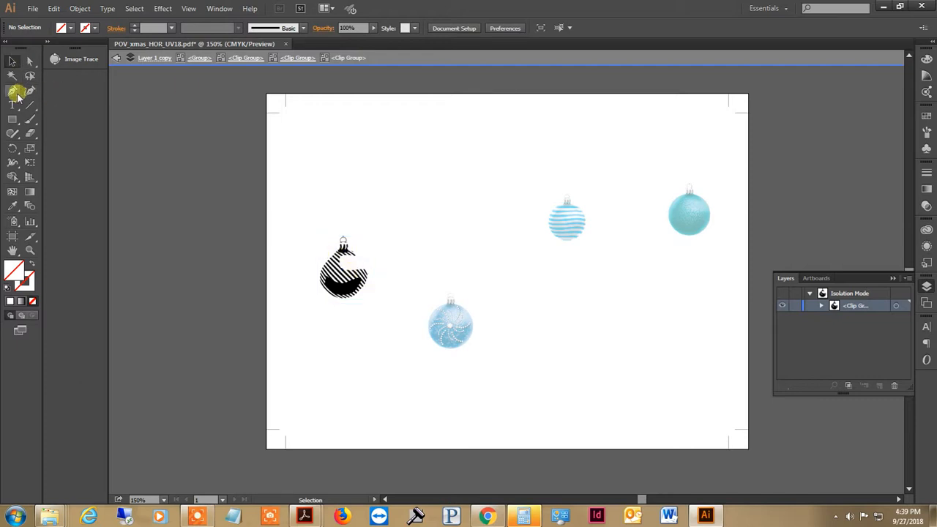
Expand the diagonally striped ornament's tracing into paths and deselect it.
{"action": "left_click", "coordinate": [325, 264]}
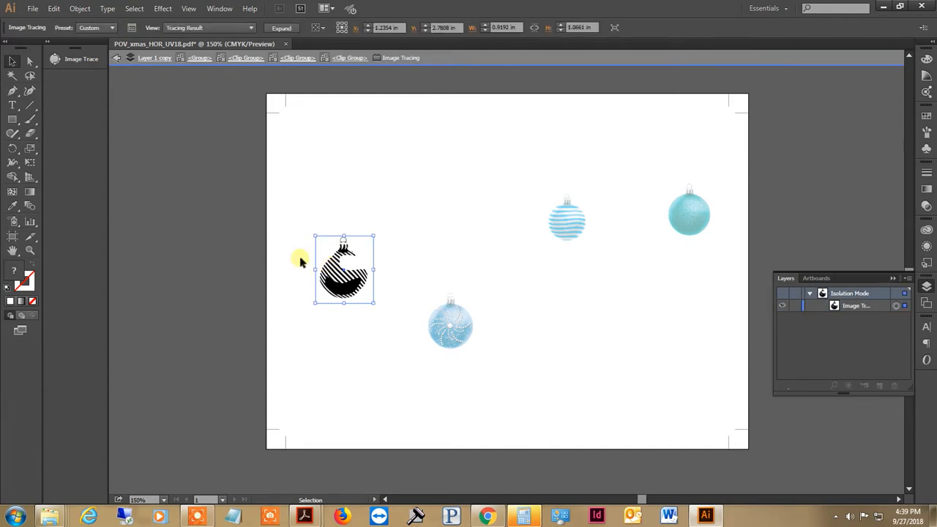
{"action": "key", "text": "ctrl+plus"}
{"action": "key", "text": "ctrl+plus"}
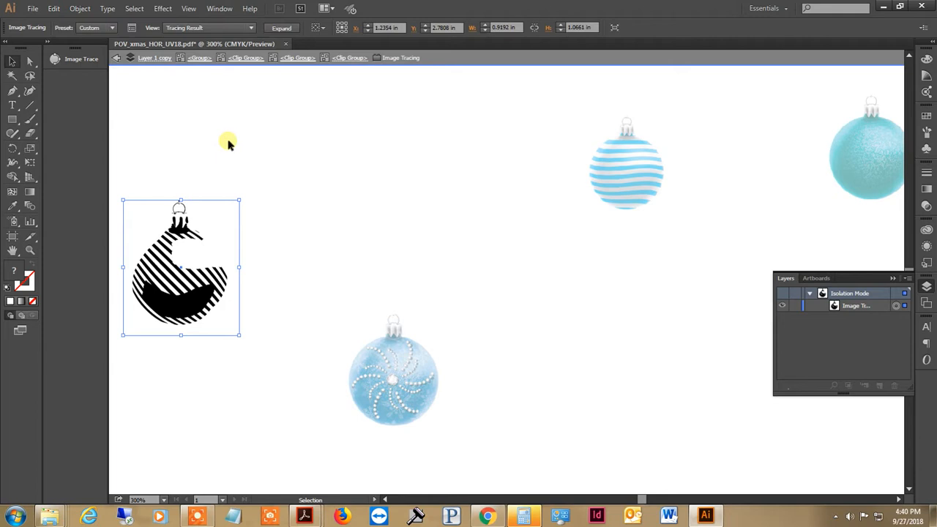
{"action": "left_click", "coordinate": [280, 29]}
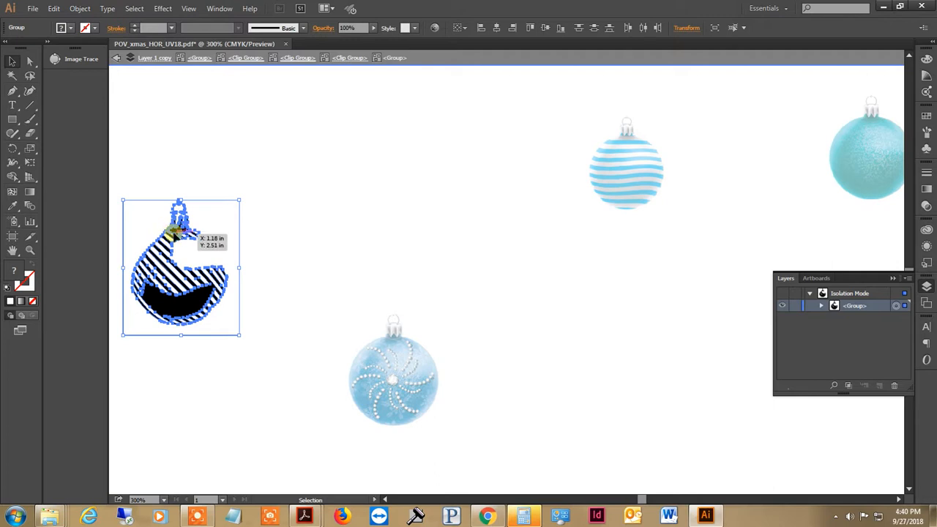
{"action": "left_click", "coordinate": [268, 167]}
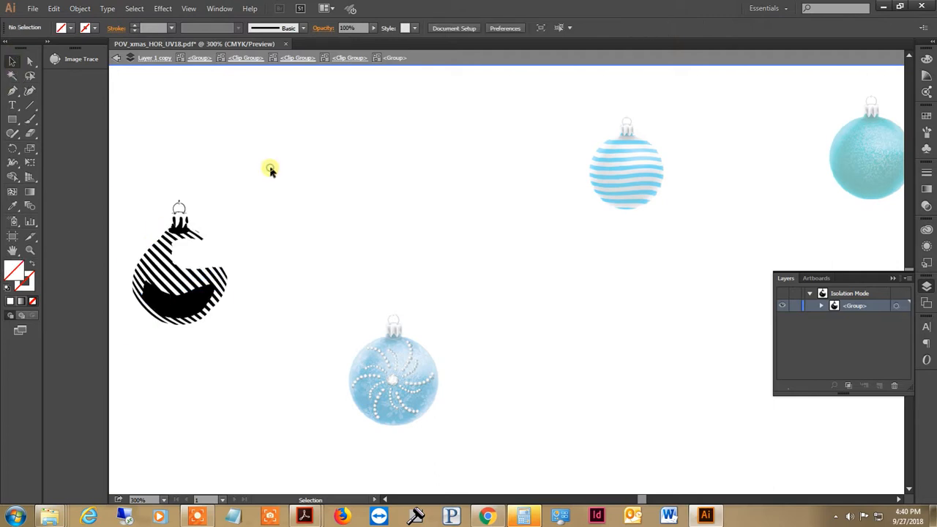
Isolate the blue swirl ornament's embedded image within its nested clip groups and apply Image Trace with the default preset.
{"action": "double_click", "coordinate": [453, 425]}
{"action": "double_click", "coordinate": [439, 404]}
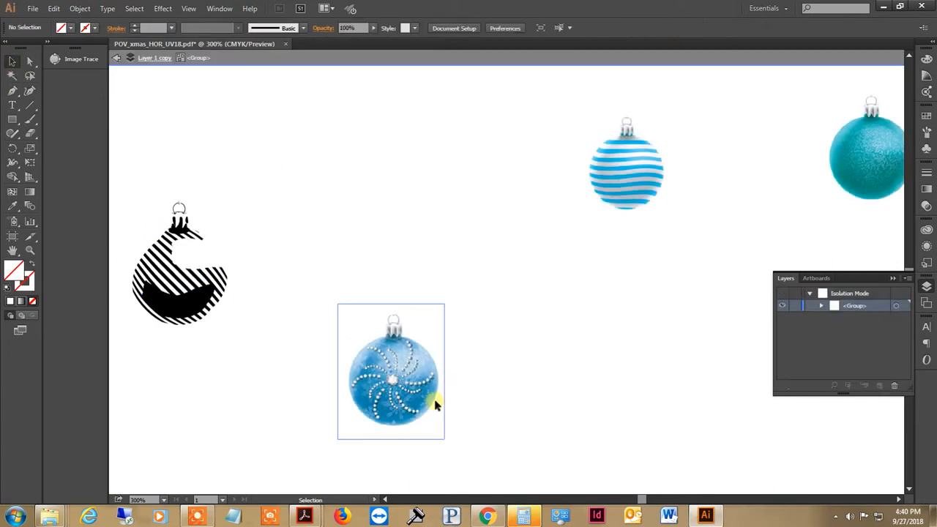
{"action": "double_click", "coordinate": [433, 404]}
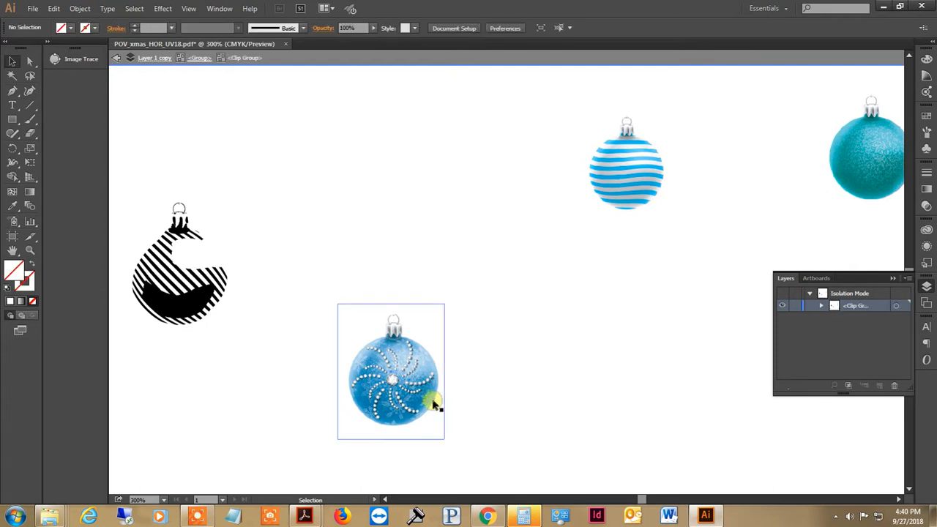
{"action": "key", "text": "ctrl+0"}
{"action": "left_click", "coordinate": [442, 369]}
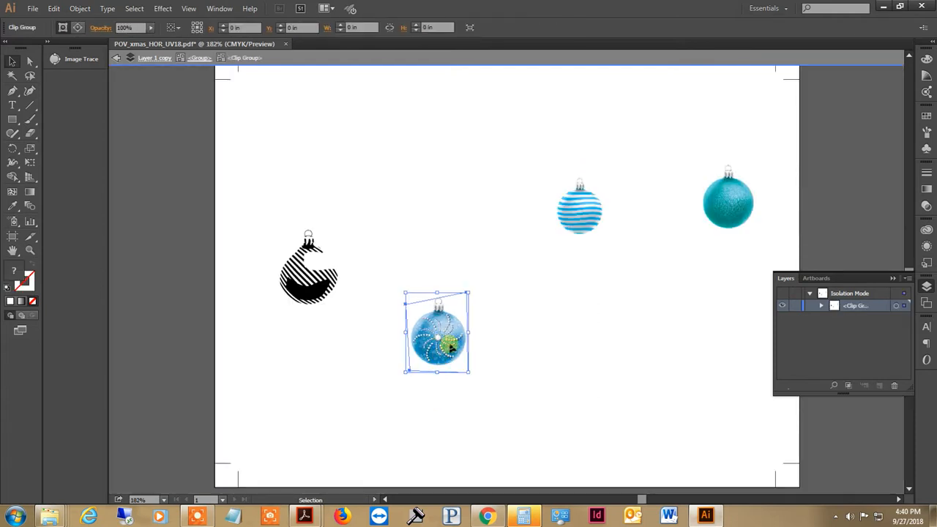
{"action": "double_click", "coordinate": [451, 349]}
{"action": "double_click", "coordinate": [451, 348]}
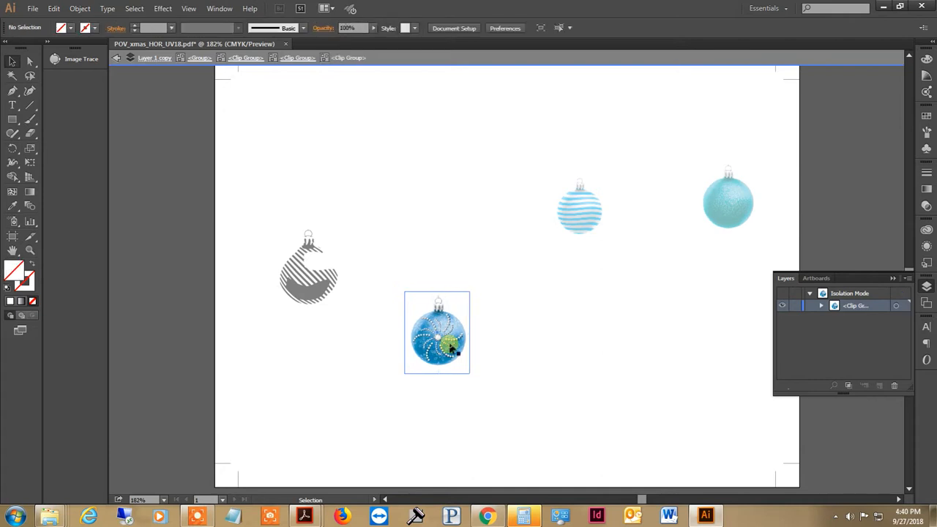
{"action": "left_click", "coordinate": [452, 349]}
{"action": "left_click_drag", "start_coordinate": [451, 350], "coordinate": [445, 323]}
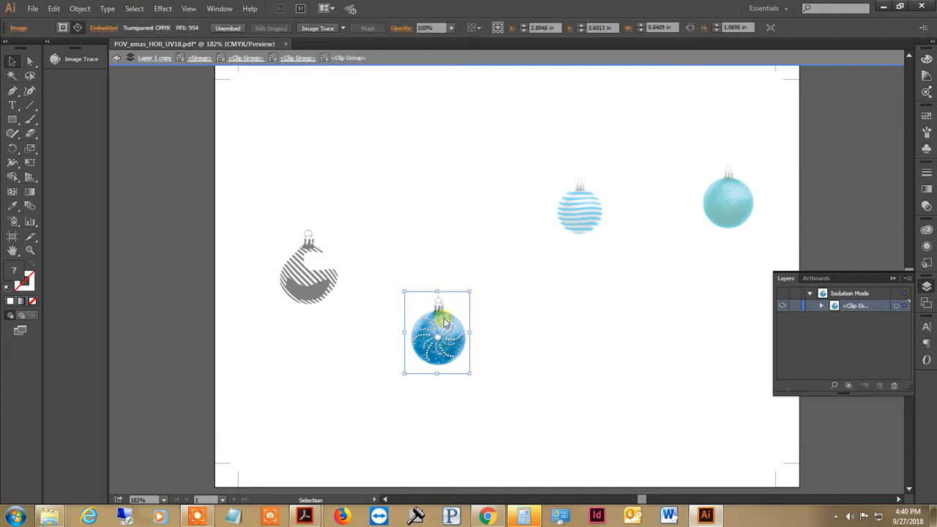
{"action": "left_click", "coordinate": [313, 29]}
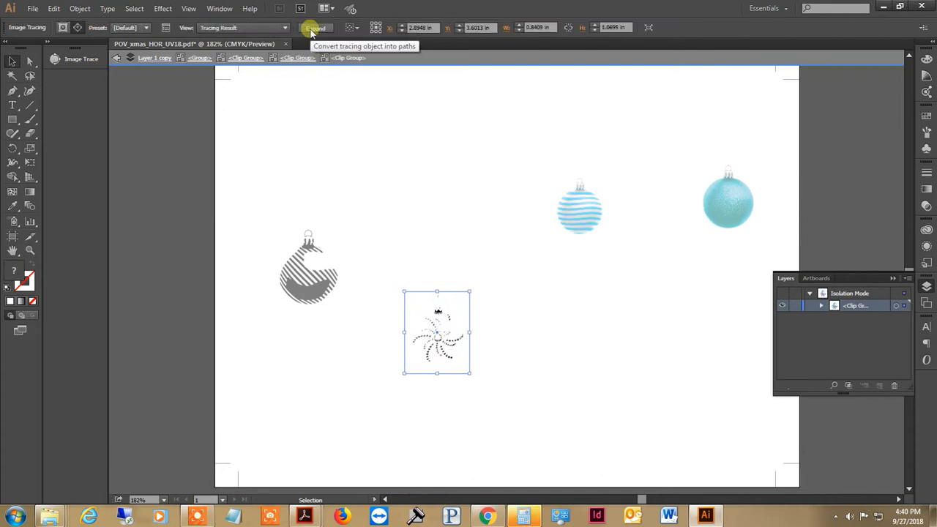
Set the blue swirl ornament's tracing threshold to 230 and noise to 2 px, then expand the tracing into paths and deselect it.
{"action": "left_click", "coordinate": [85, 59]}
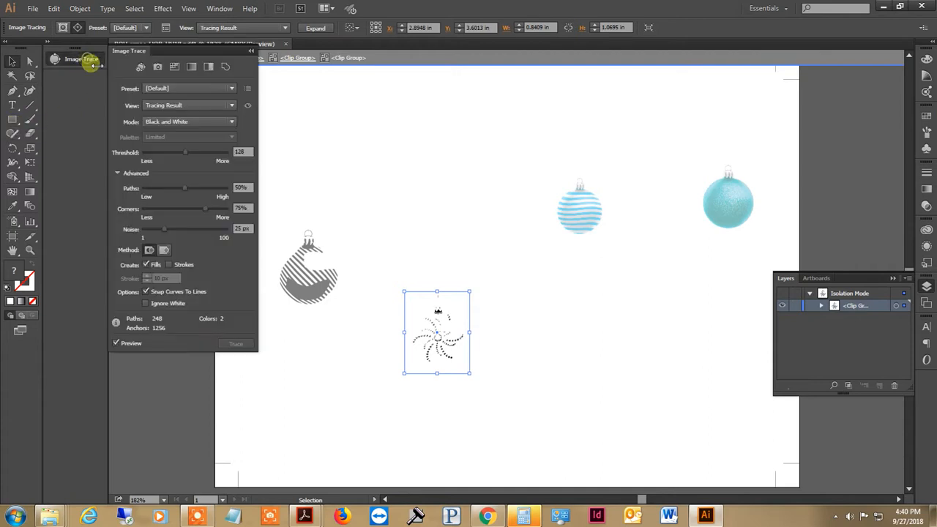
{"action": "left_click_drag", "start_coordinate": [179, 157], "coordinate": [205, 152]}
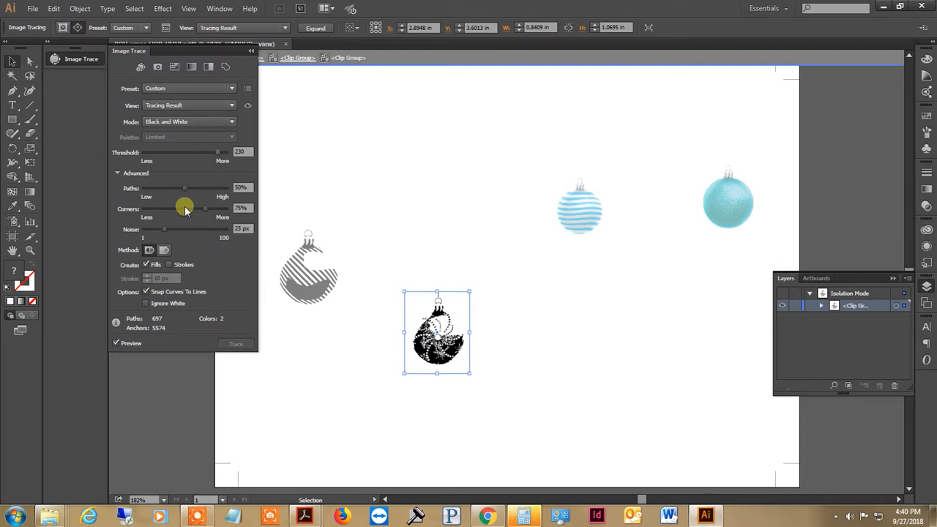
{"action": "left_click_drag", "start_coordinate": [159, 229], "coordinate": [147, 231]}
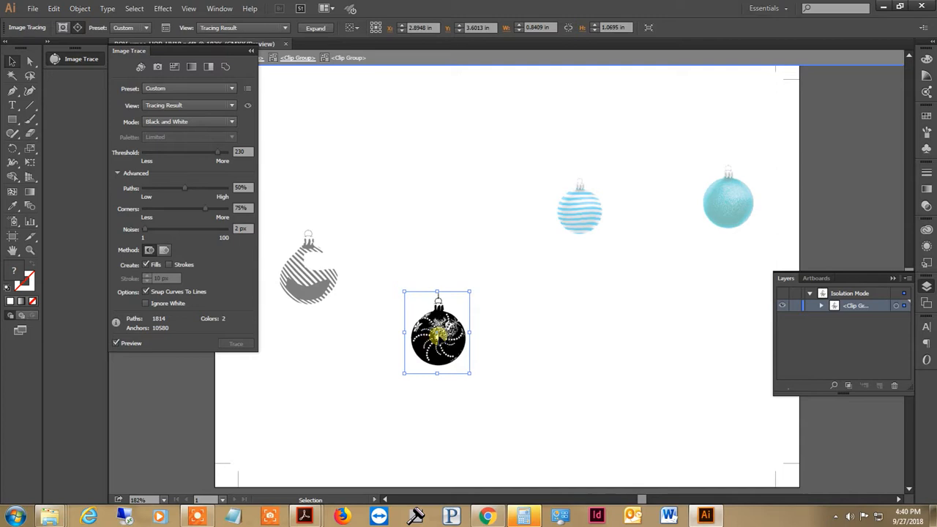
{"action": "left_click", "coordinate": [257, 57]}
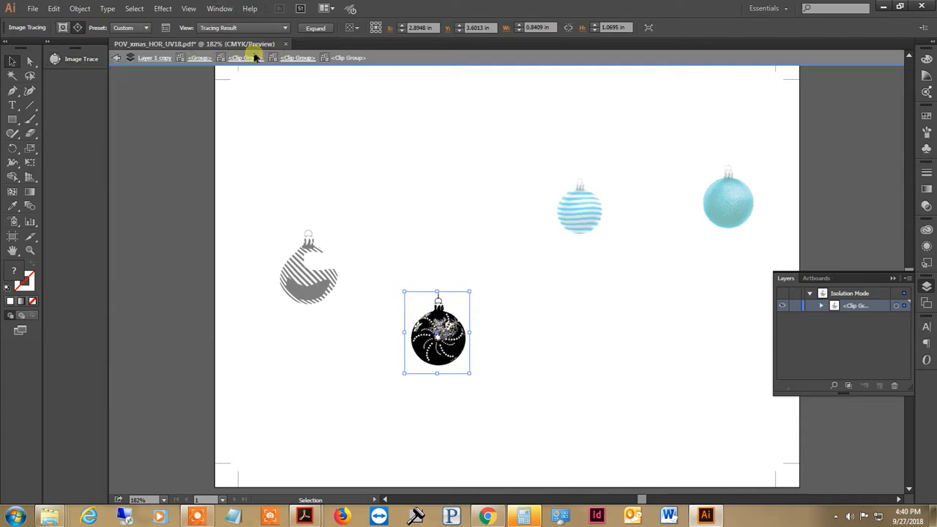
{"action": "left_click", "coordinate": [316, 27]}
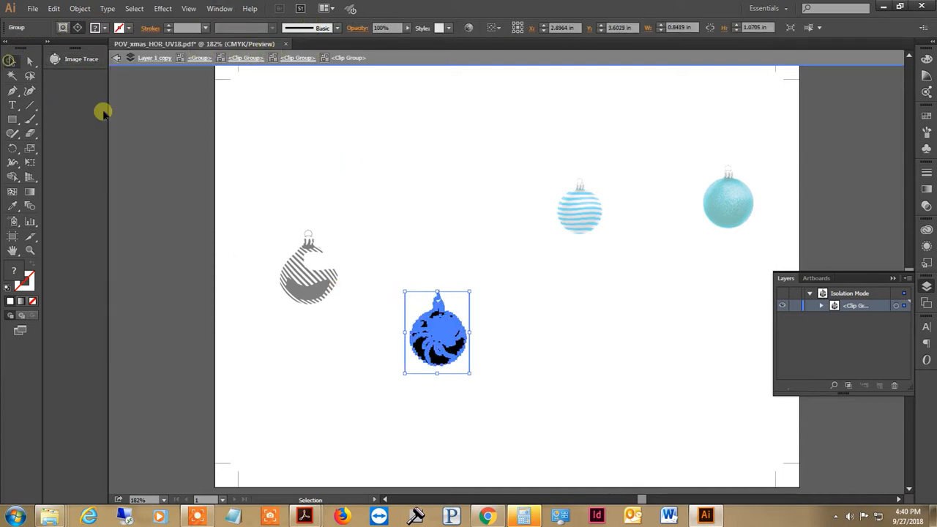
{"action": "left_click", "coordinate": [206, 164]}
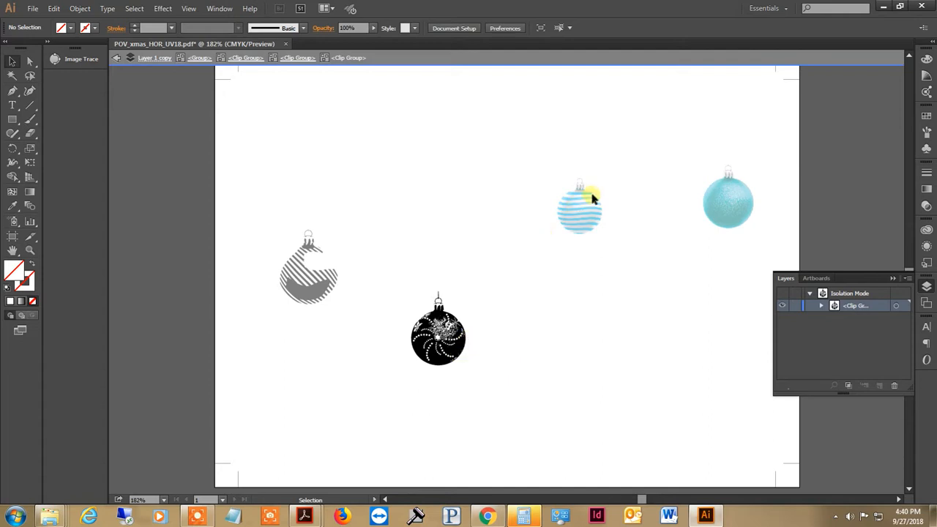
Isolate the wavy-striped ornament's embedded image within its nested clip groups and apply Image Trace with the default preset.
{"action": "double_click", "coordinate": [584, 228]}
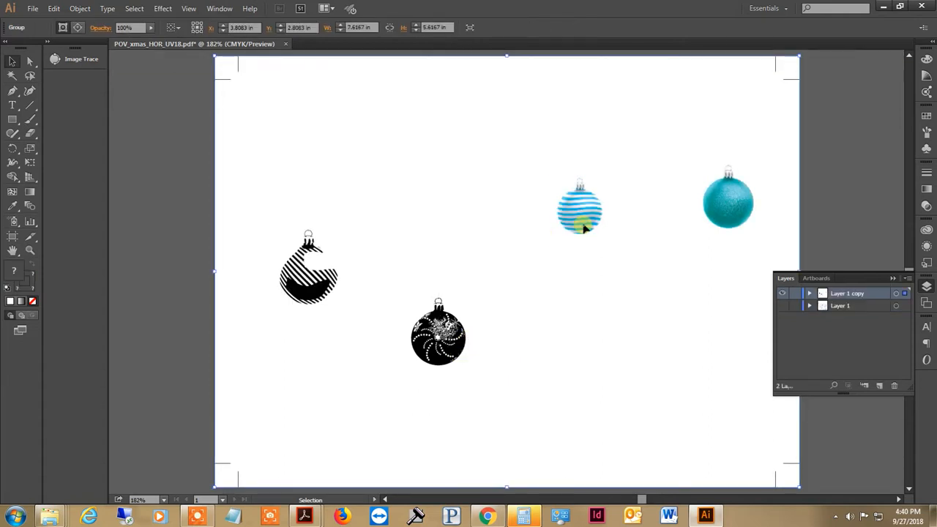
{"action": "double_click", "coordinate": [582, 212]}
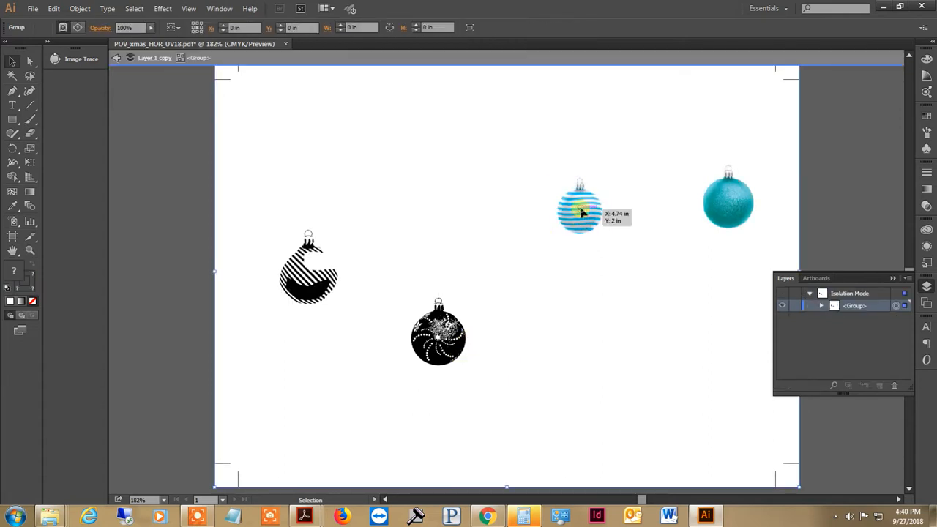
{"action": "left_click", "coordinate": [590, 219]}
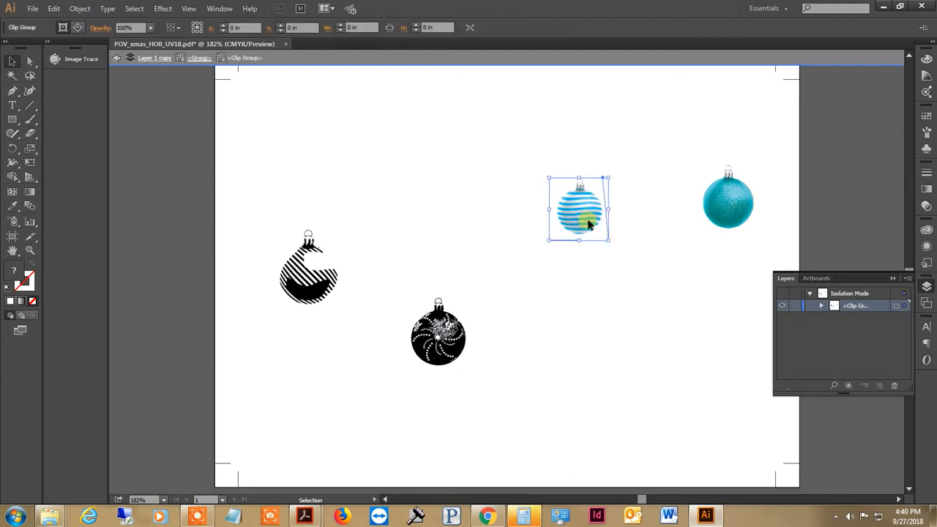
{"action": "double_click", "coordinate": [590, 225]}
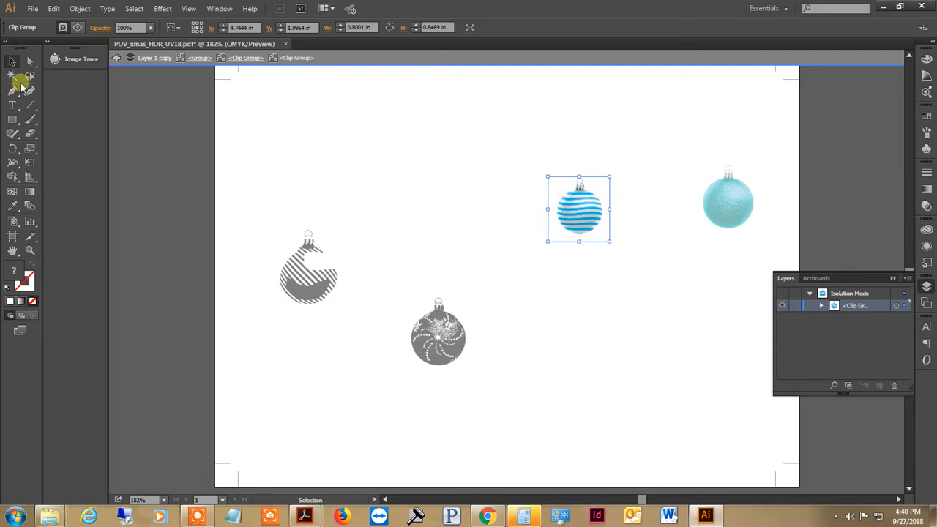
{"action": "double_click", "coordinate": [571, 212]}
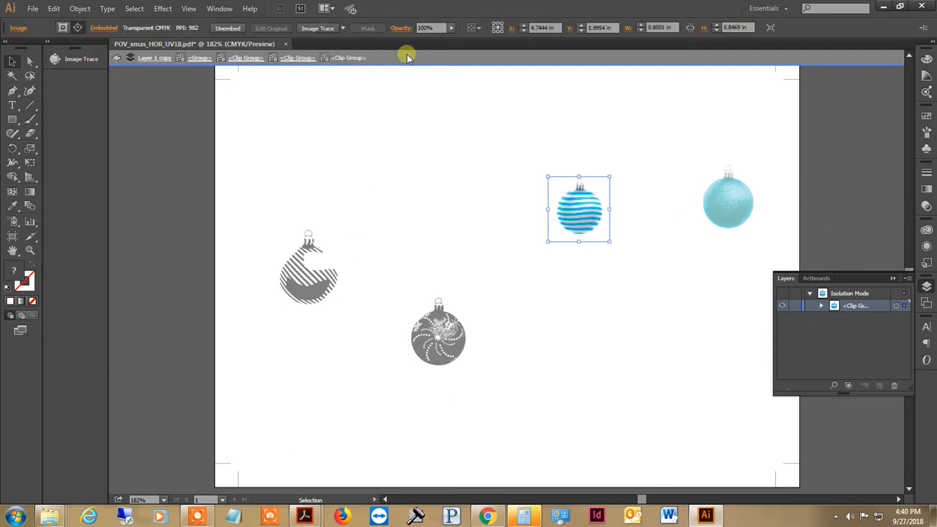
{"action": "left_click", "coordinate": [310, 27]}
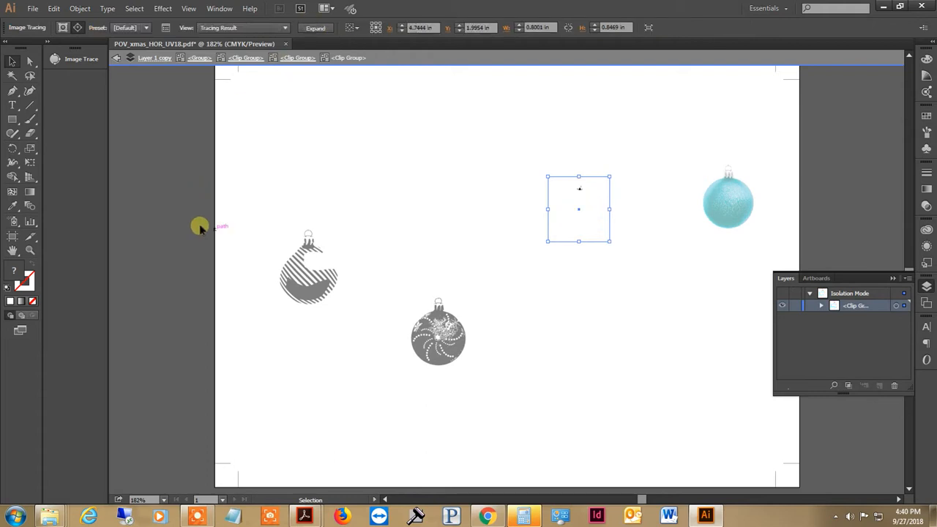
Set the Image Trace threshold of the wavy-striped ornament to 228.
{"action": "left_click", "coordinate": [69, 64]}
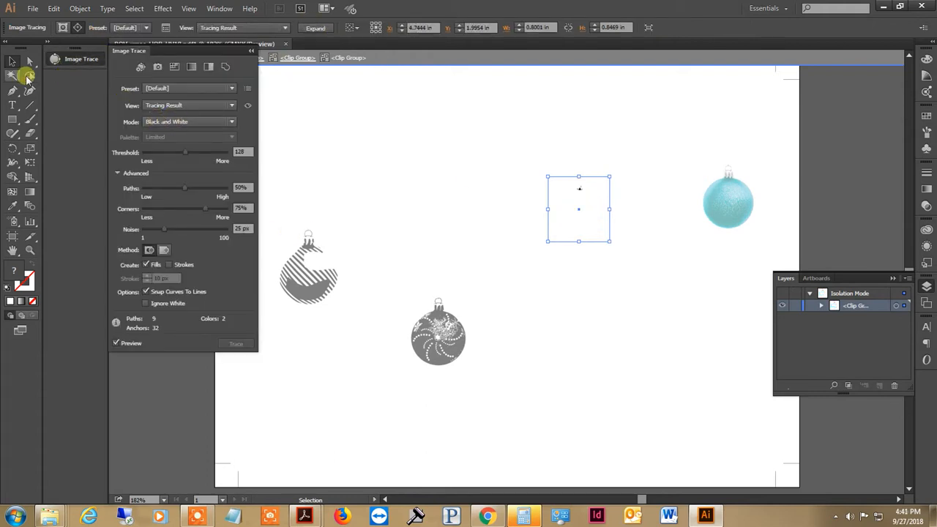
{"action": "left_click", "coordinate": [203, 151]}
{"action": "left_click", "coordinate": [219, 156]}
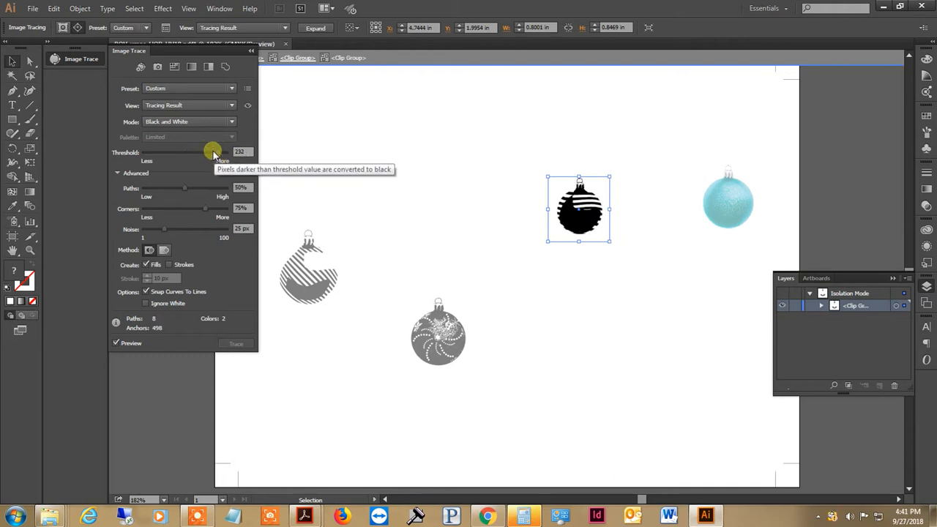
{"action": "left_click", "coordinate": [213, 151]}
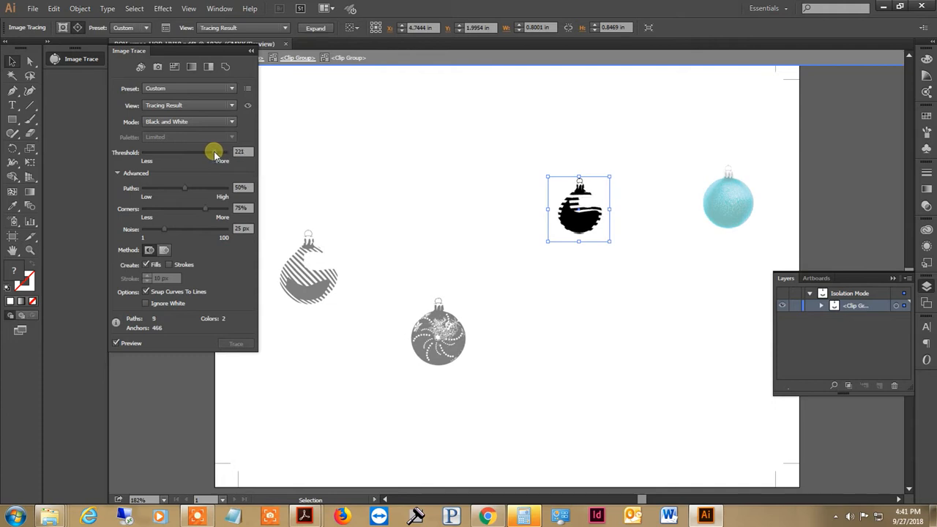
{"action": "left_click_drag", "start_coordinate": [214, 152], "coordinate": [216, 154]}
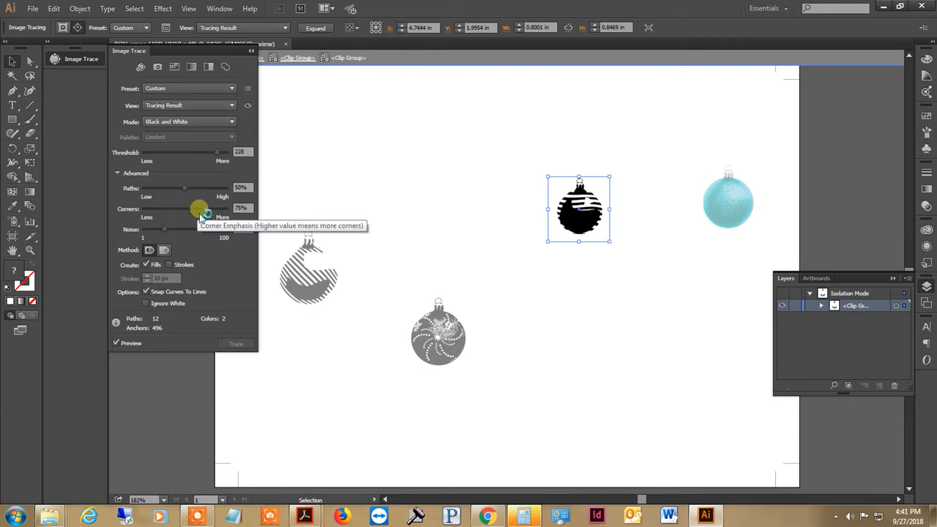
Set the wavy-striped ornament's tracing corners to 53% and noise to 9 px.
{"action": "left_click_drag", "start_coordinate": [210, 210], "coordinate": [190, 210]}
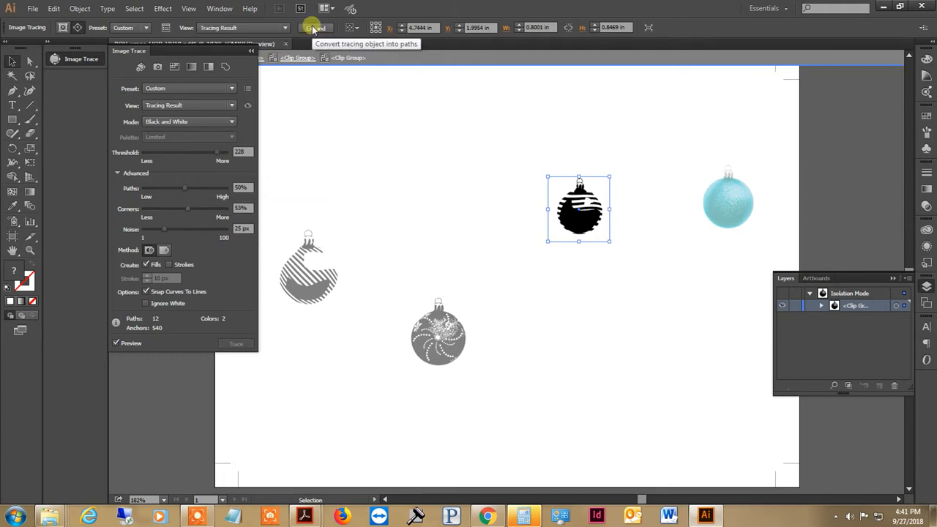
{"action": "left_click_drag", "start_coordinate": [157, 230], "coordinate": [150, 231]}
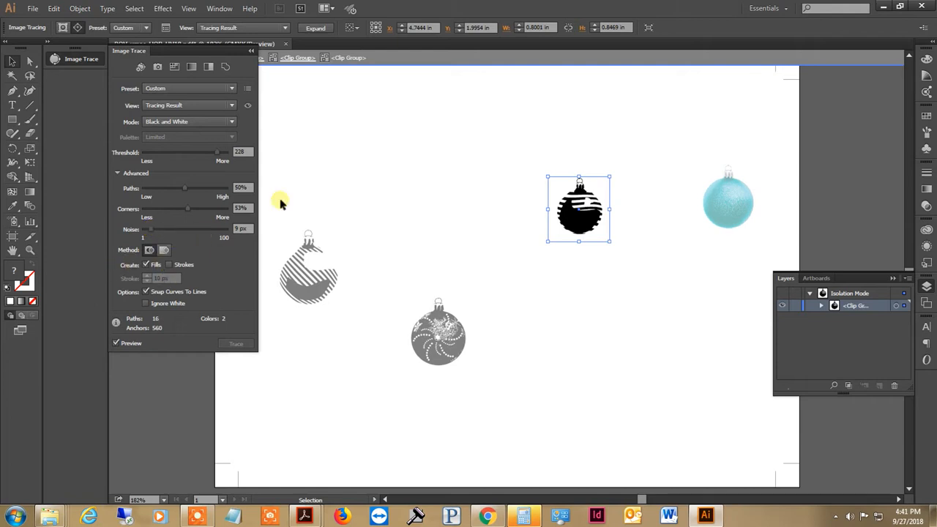
{"action": "left_click", "coordinate": [252, 53]}
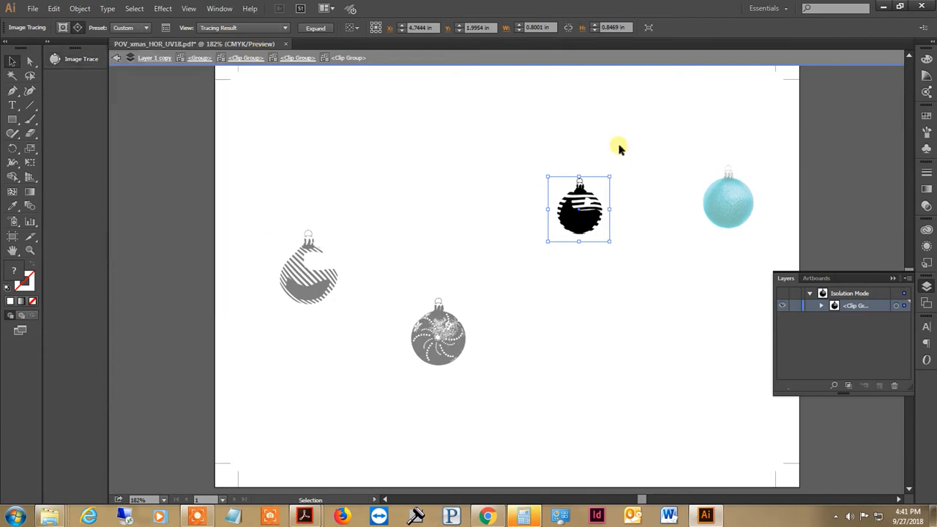
Exit the wavy-striped ornament's isolation, then isolate the teal ornament's nested clip groups and select its embedded image.
{"action": "double_click", "coordinate": [628, 149]}
{"action": "double_click", "coordinate": [715, 203]}
{"action": "left_click", "coordinate": [715, 205]}
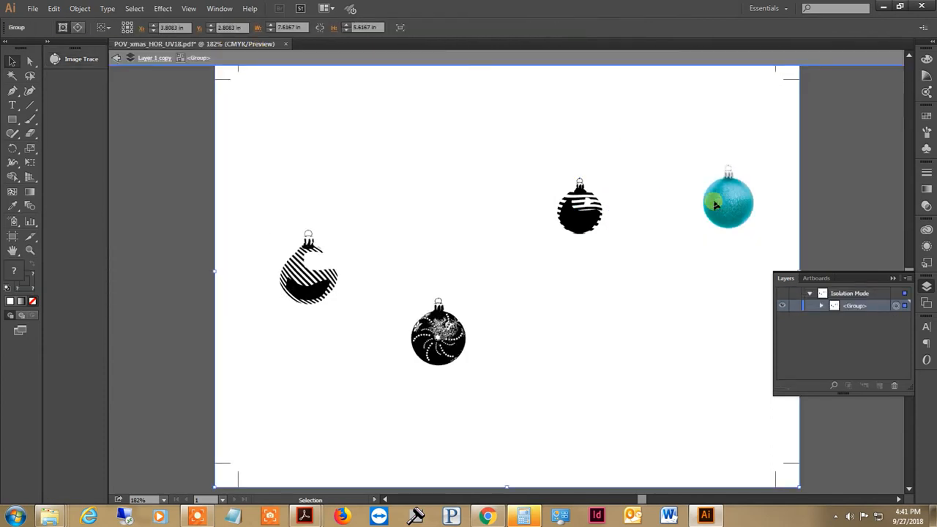
{"action": "double_click", "coordinate": [745, 206]}
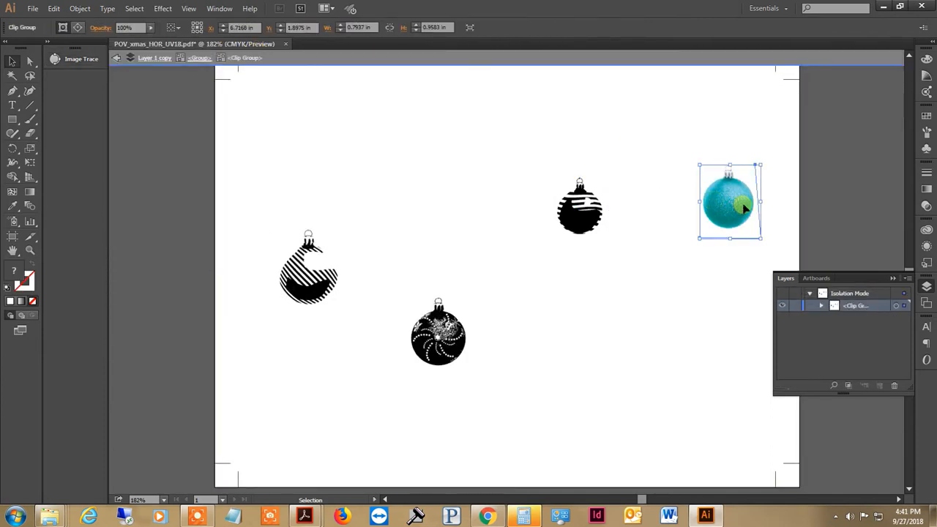
{"action": "double_click", "coordinate": [745, 207]}
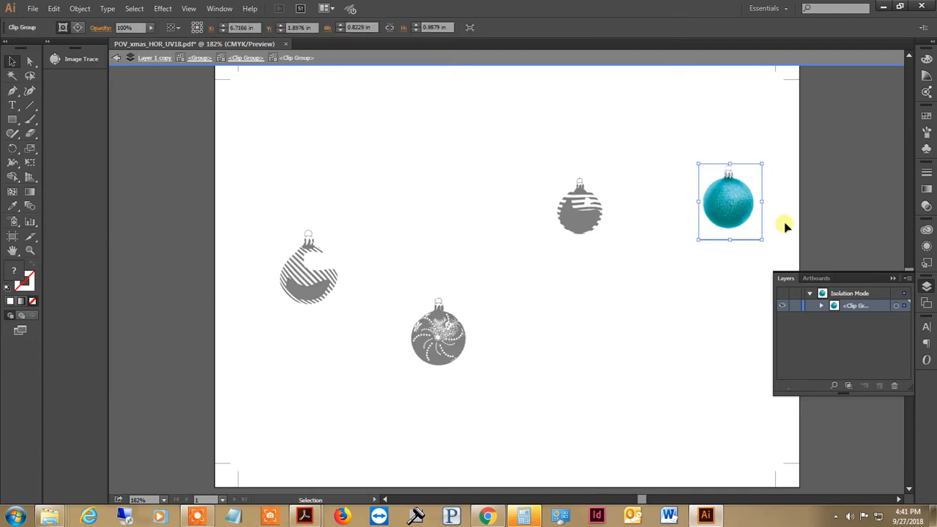
{"action": "left_click", "coordinate": [723, 219]}
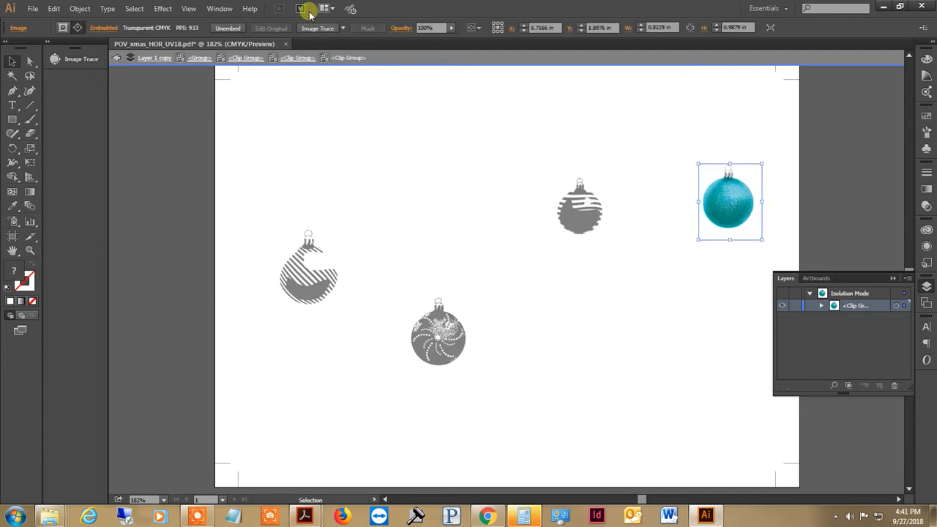
Apply Image Trace to the teal ornament's image and set threshold to 215 and noise to 1 px.
{"action": "left_click", "coordinate": [76, 60]}
{"action": "left_click", "coordinate": [76, 60]}
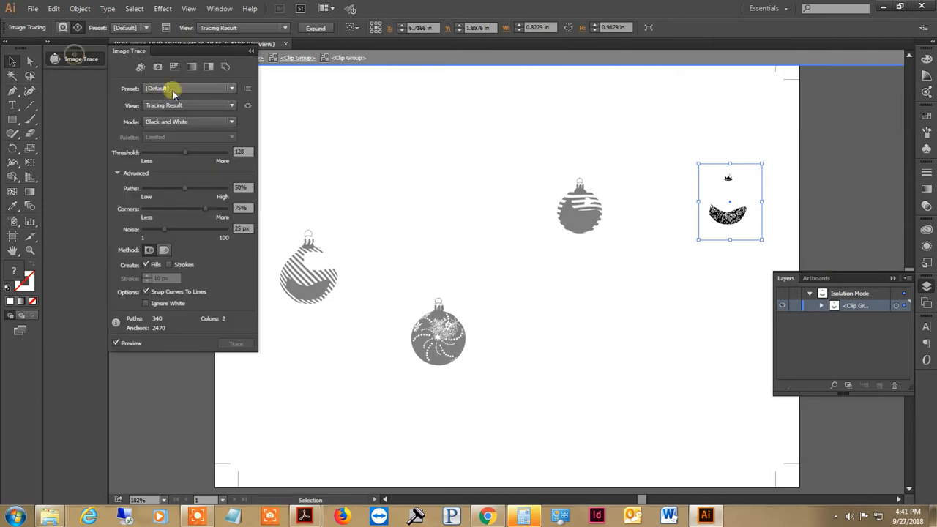
{"action": "left_click_drag", "start_coordinate": [187, 152], "coordinate": [210, 158]}
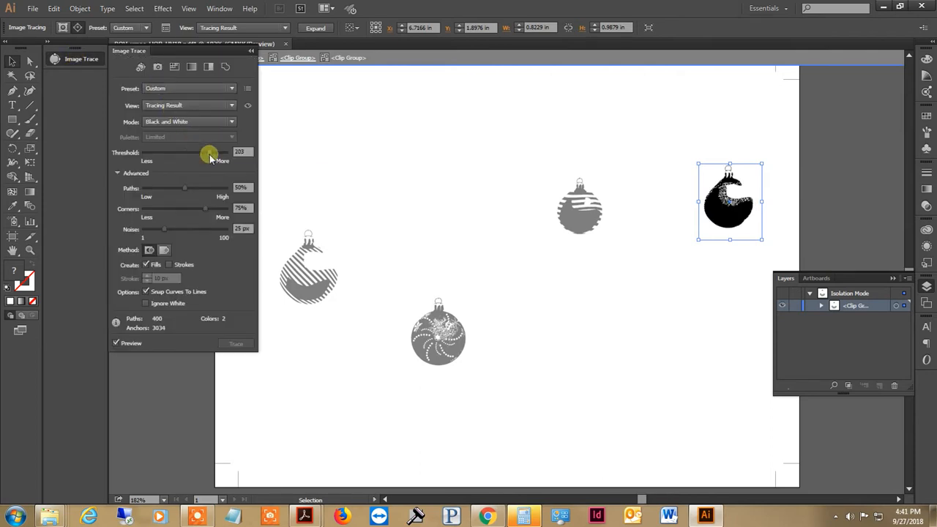
{"action": "left_click", "coordinate": [217, 155]}
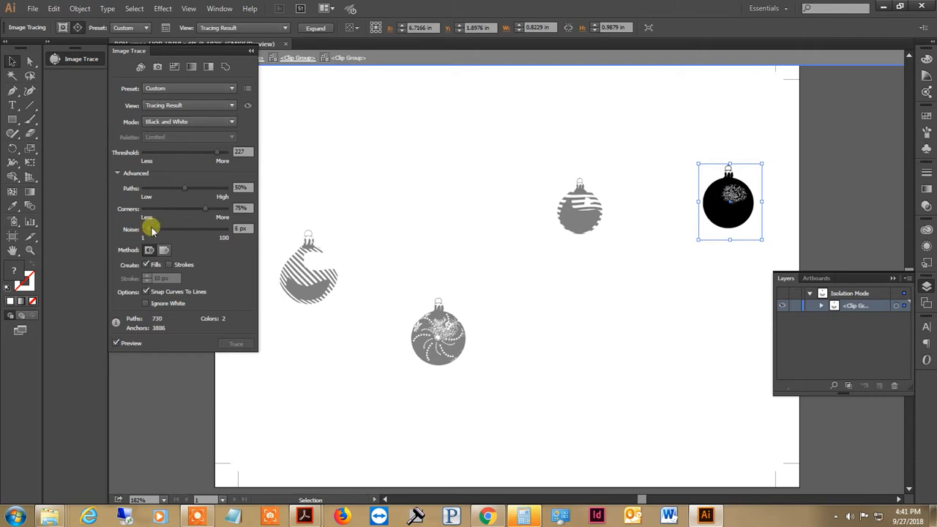
{"action": "left_click_drag", "start_coordinate": [152, 228], "coordinate": [132, 224]}
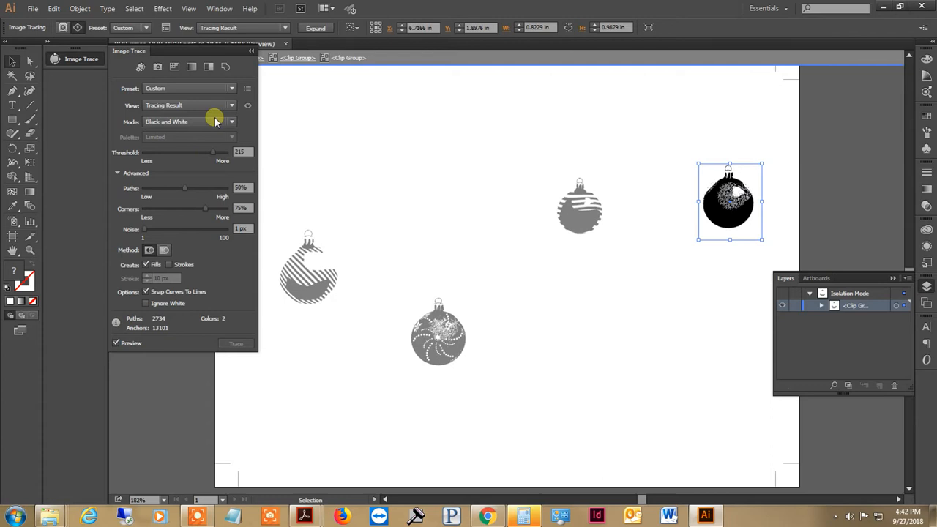
Expand the teal ornament's tracing into vector shapes and exit its isolation.
{"action": "left_click", "coordinate": [250, 52]}
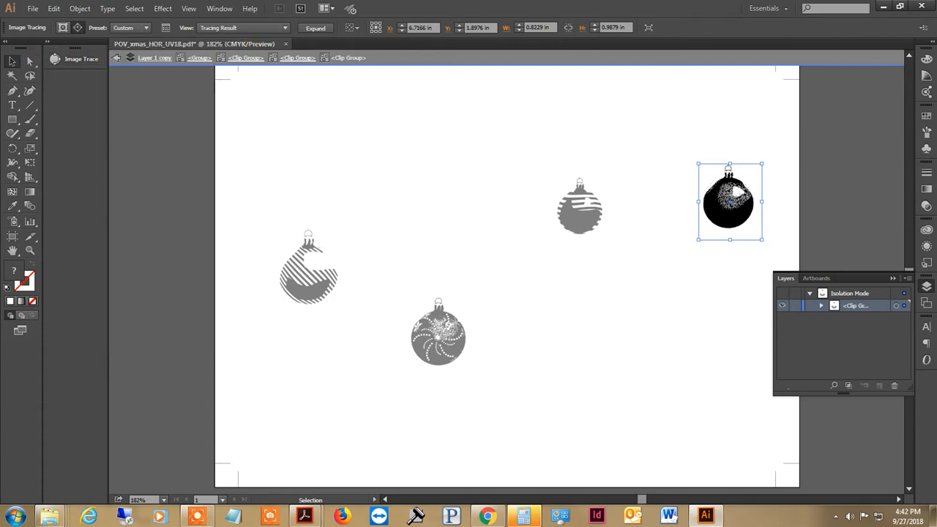
{"action": "left_click", "coordinate": [320, 29]}
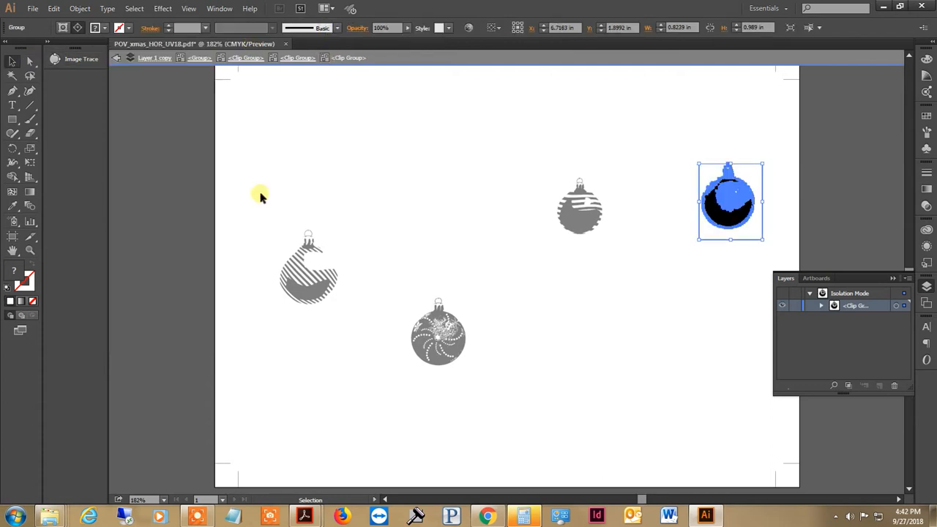
{"action": "left_click", "coordinate": [139, 197]}
{"action": "double_click", "coordinate": [834, 187]}
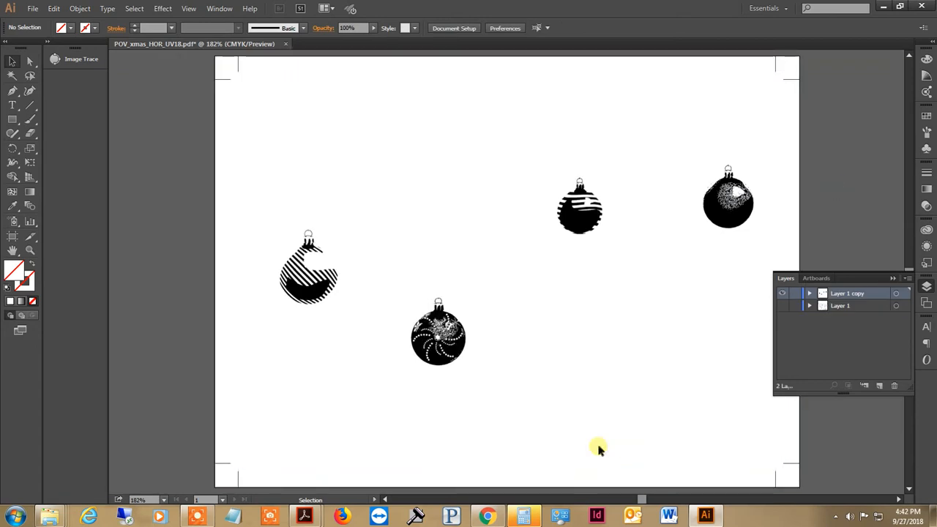
Try to delete the page-sized group on Layer 1 copy, and undo the deletion.
{"action": "left_click", "coordinate": [215, 432]}
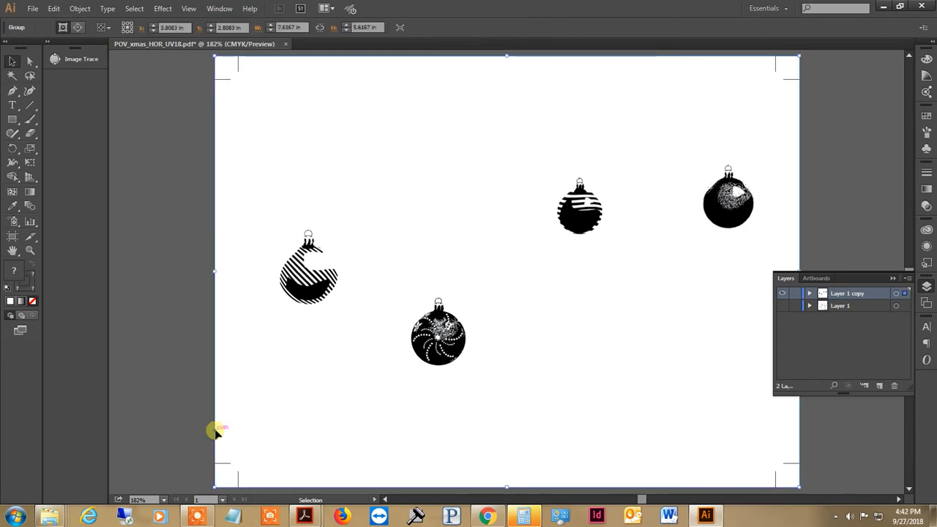
{"action": "key", "text": "Delete"}
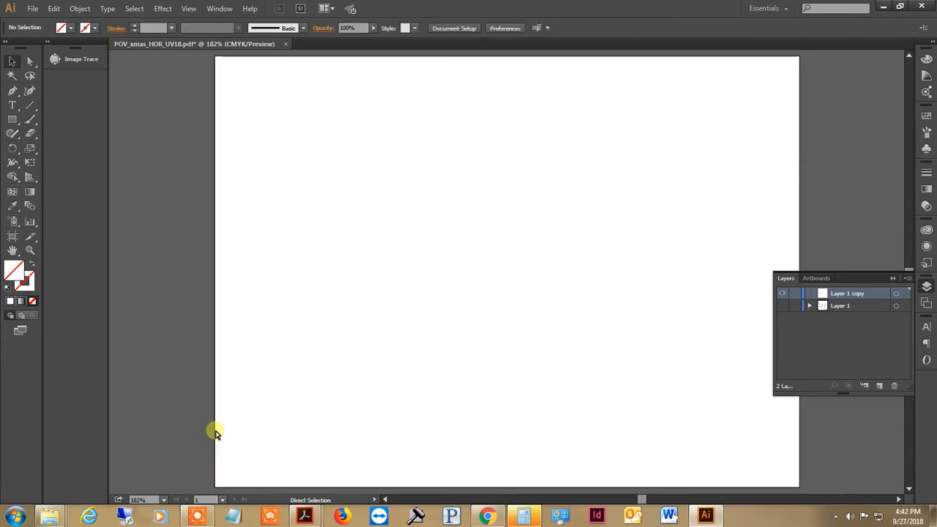
{"action": "key", "text": "ctrl+z"}
{"action": "left_click", "coordinate": [250, 379]}
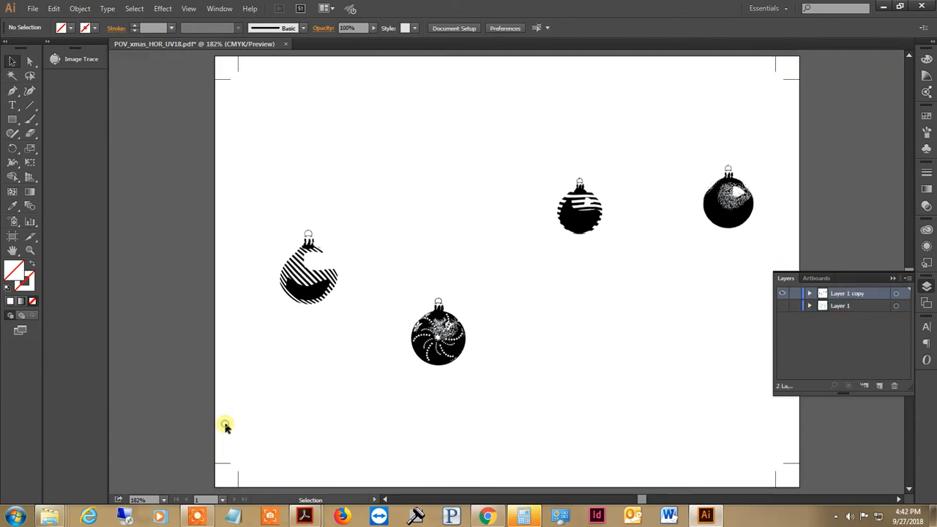
Start saving the document under a new name, POV_xmas_HOR_UV18_UVLAYER, in Adobe PDF format.
{"action": "left_click", "coordinate": [33, 8]}
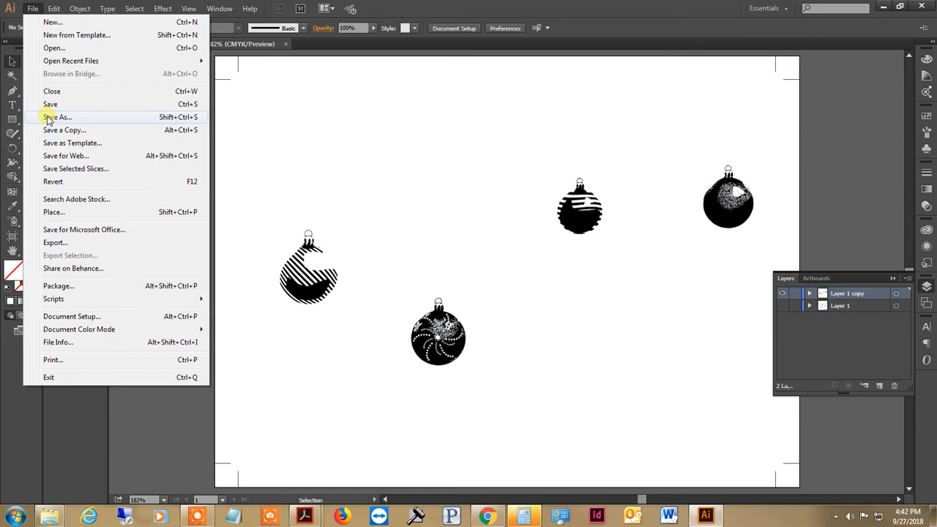
{"action": "left_click", "coordinate": [48, 118]}
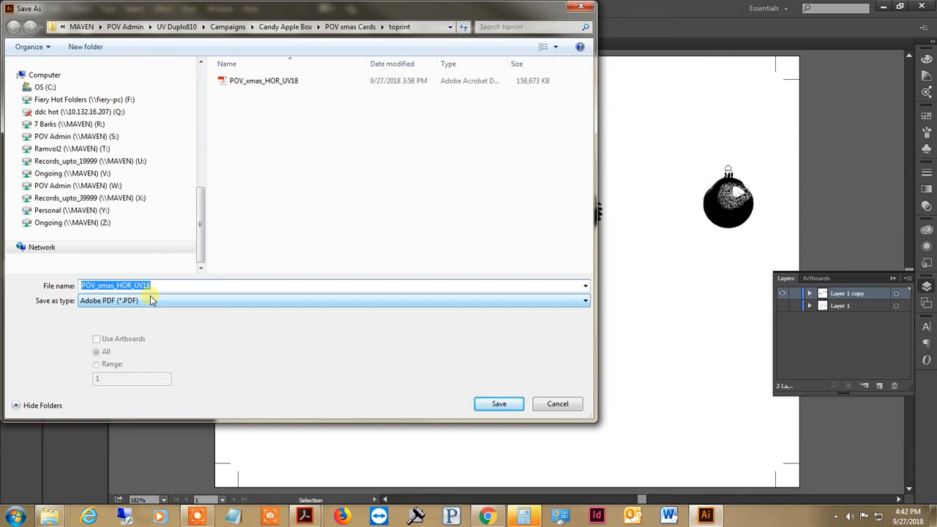
{"action": "key", "text": "Right"}
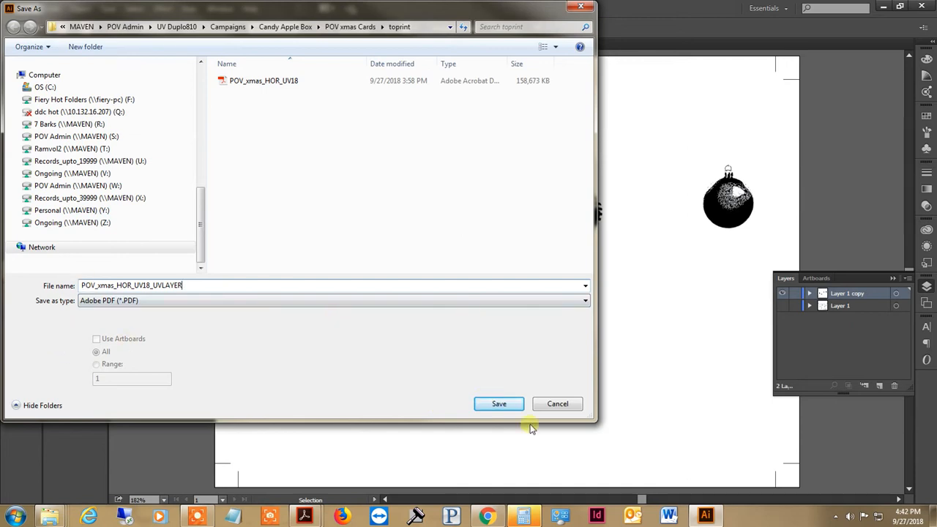
Create a folder named UV inside toprint and save the UVLAYER file into it.
{"action": "left_click", "coordinate": [74, 58]}
{"action": "type", "text": "UV"}
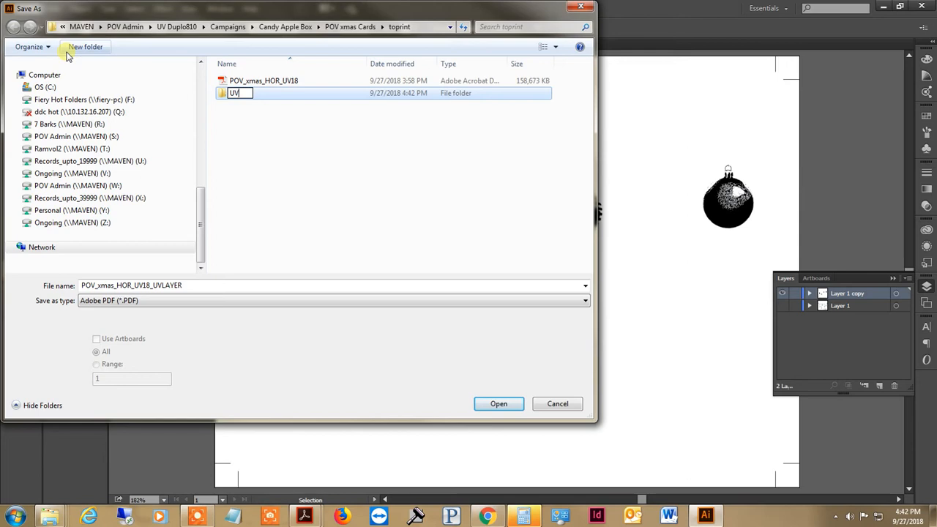
{"action": "key", "text": "Return"}
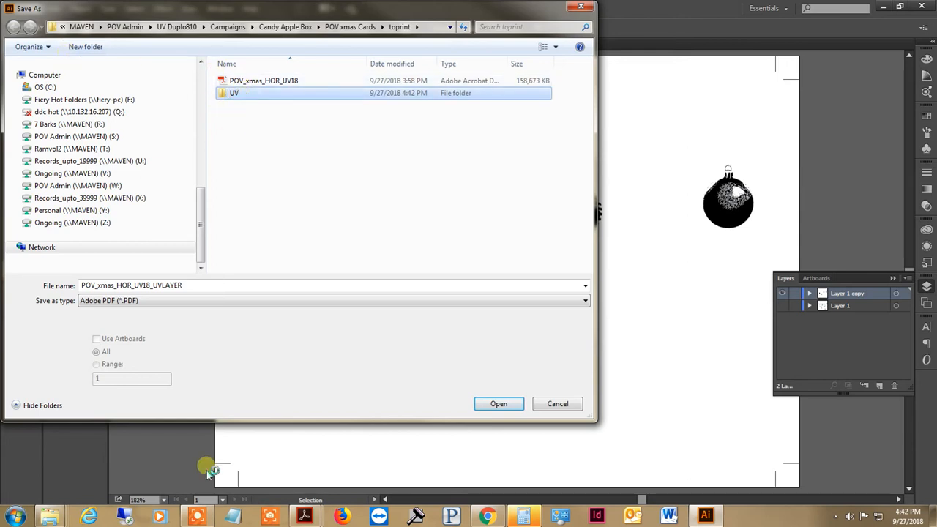
{"action": "left_click", "coordinate": [487, 407]}
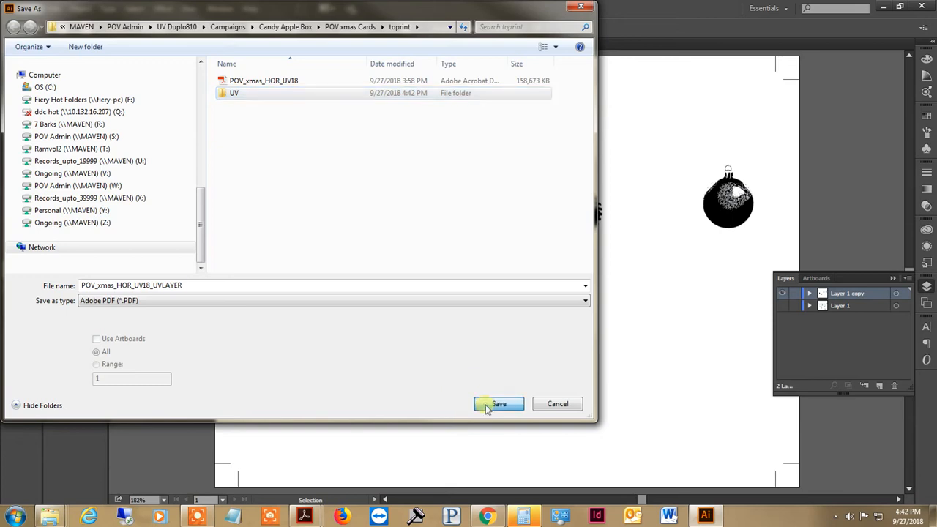
{"action": "left_click", "coordinate": [498, 404]}
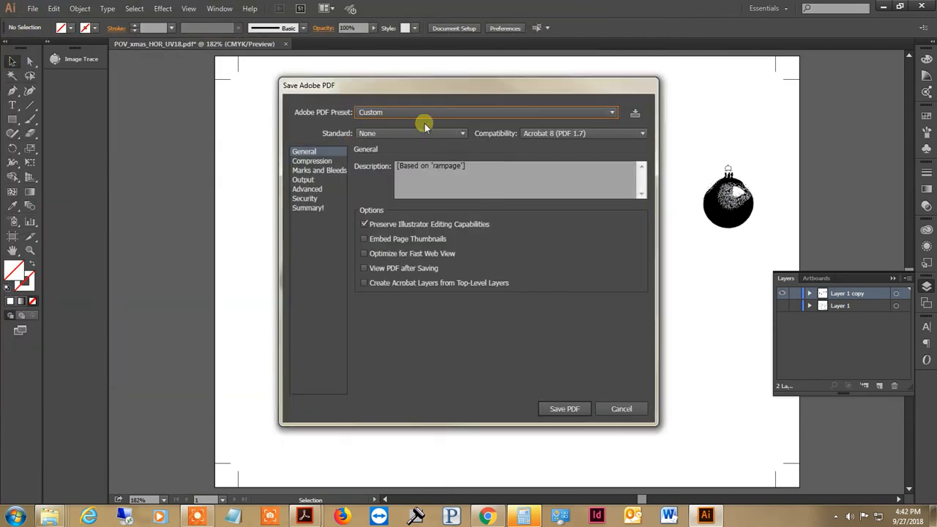
Save the PDF with the POVpress preset, turning off trim marks and setting all bleeds to 0 in.
{"action": "left_click", "coordinate": [429, 112]}
{"action": "left_click", "coordinate": [407, 248]}
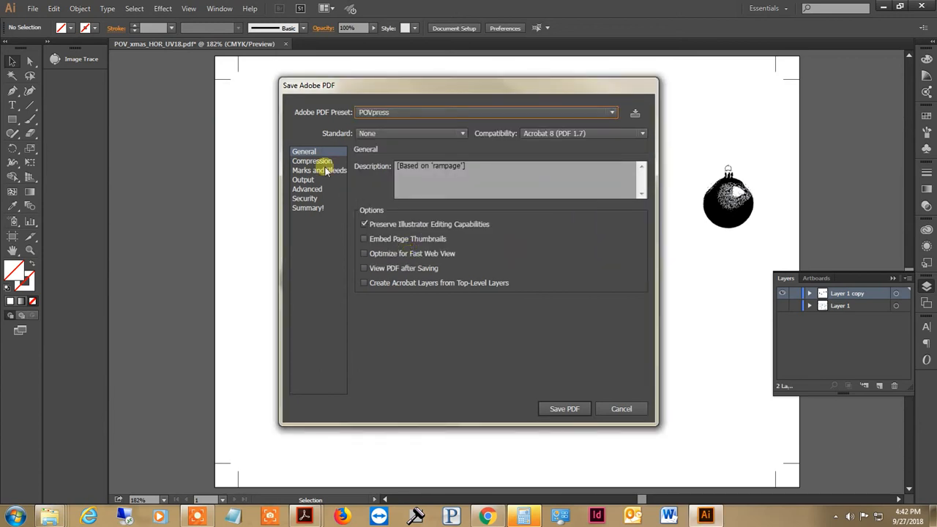
{"action": "left_click", "coordinate": [320, 170]}
{"action": "left_click", "coordinate": [374, 193]}
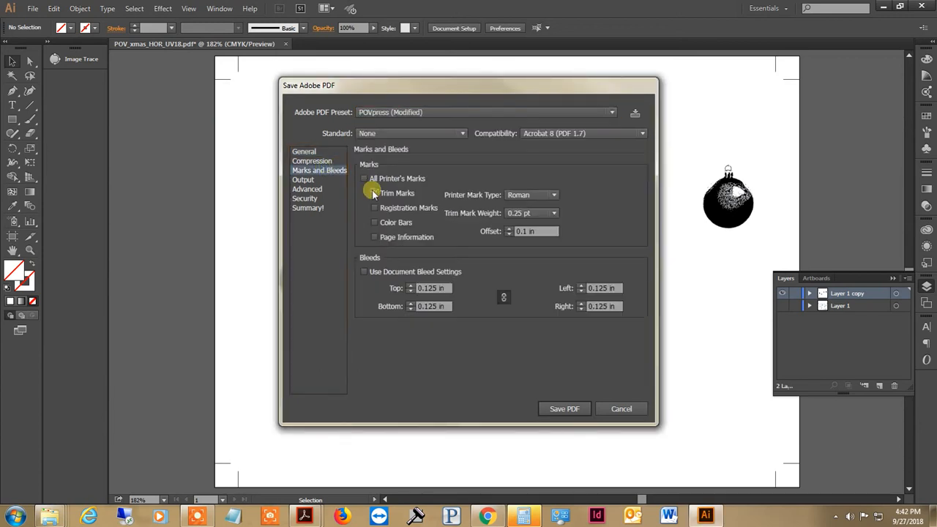
{"action": "left_click", "coordinate": [410, 292]}
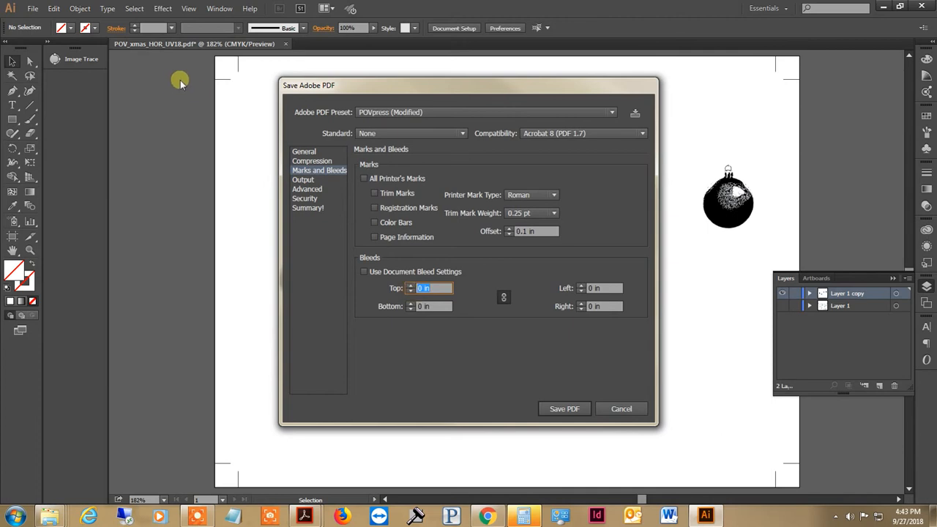
{"action": "left_click", "coordinate": [545, 410]}
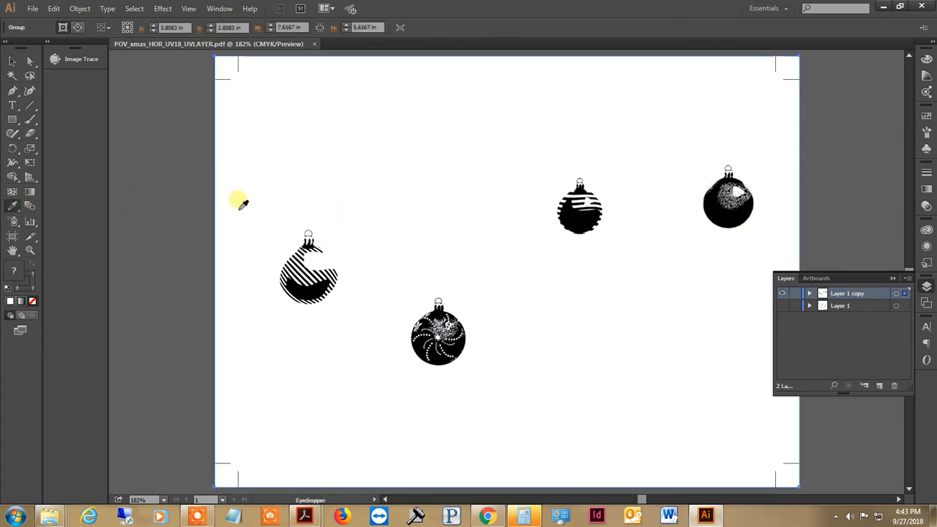
Sample the rightmost ornament's black onto the selected page-sized group with the Eyedropper, inspect its CMYK values, and undo the fill.
{"action": "left_click", "coordinate": [721, 205]}
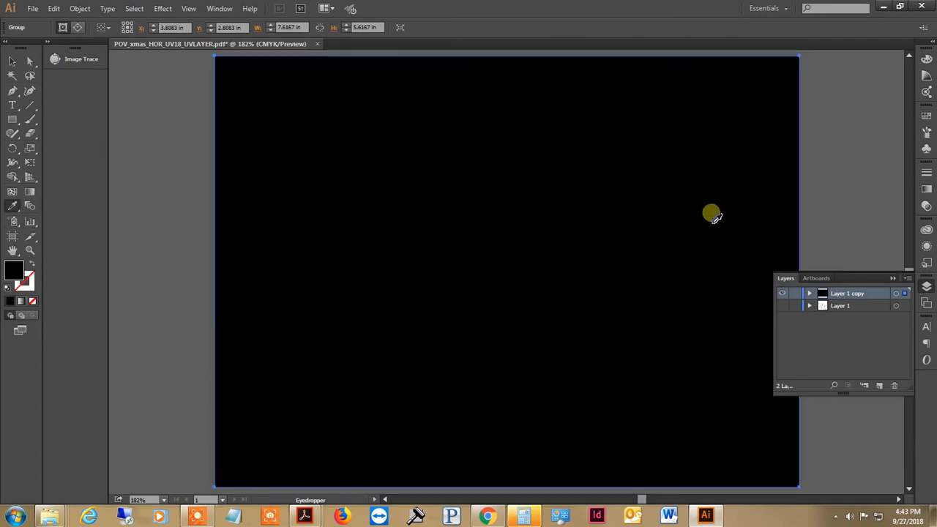
{"action": "double_click", "coordinate": [12, 268]}
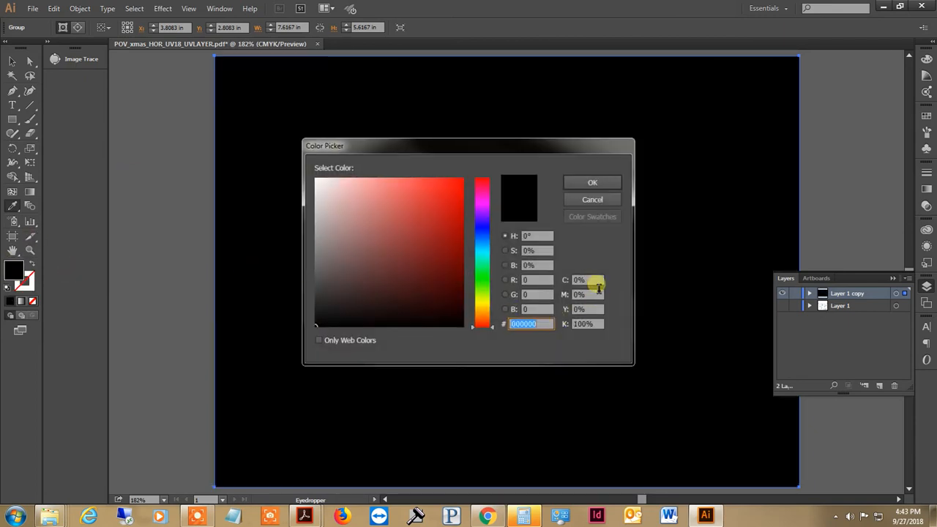
{"action": "left_click", "coordinate": [595, 200]}
{"action": "left_click", "coordinate": [12, 61]}
{"action": "left_click", "coordinate": [239, 155]}
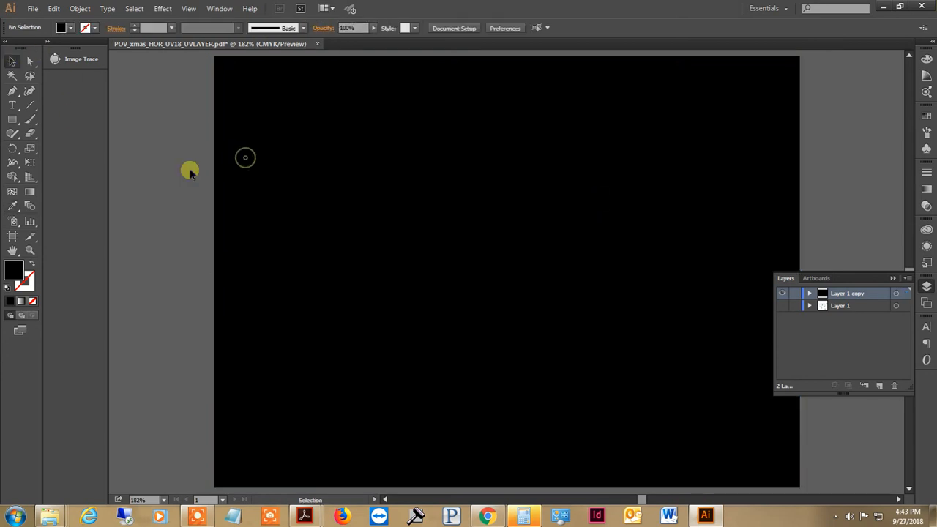
{"action": "key", "text": "ctrl+z"}
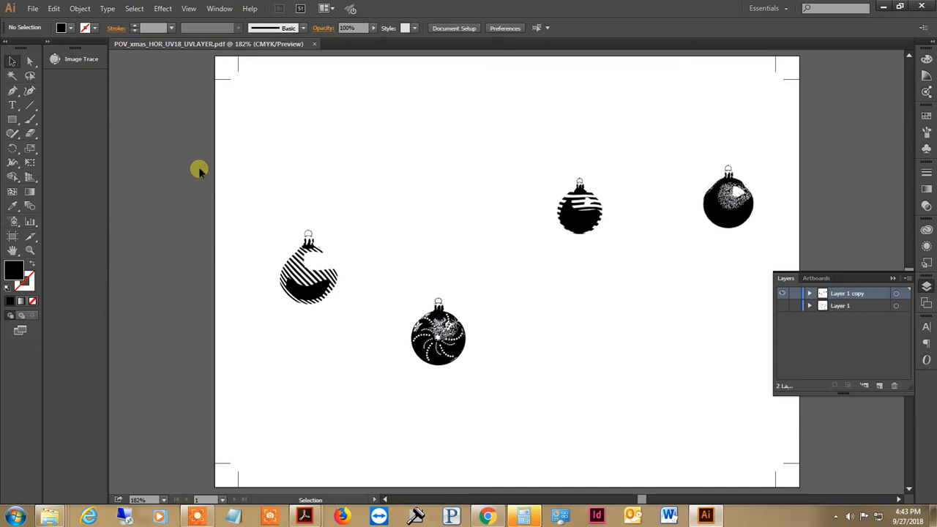
{"action": "left_click", "coordinate": [197, 517]}
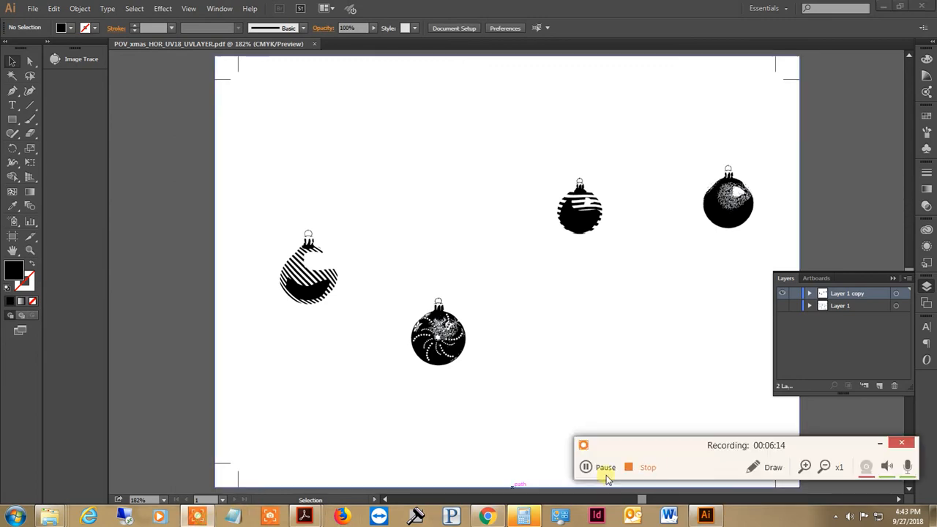